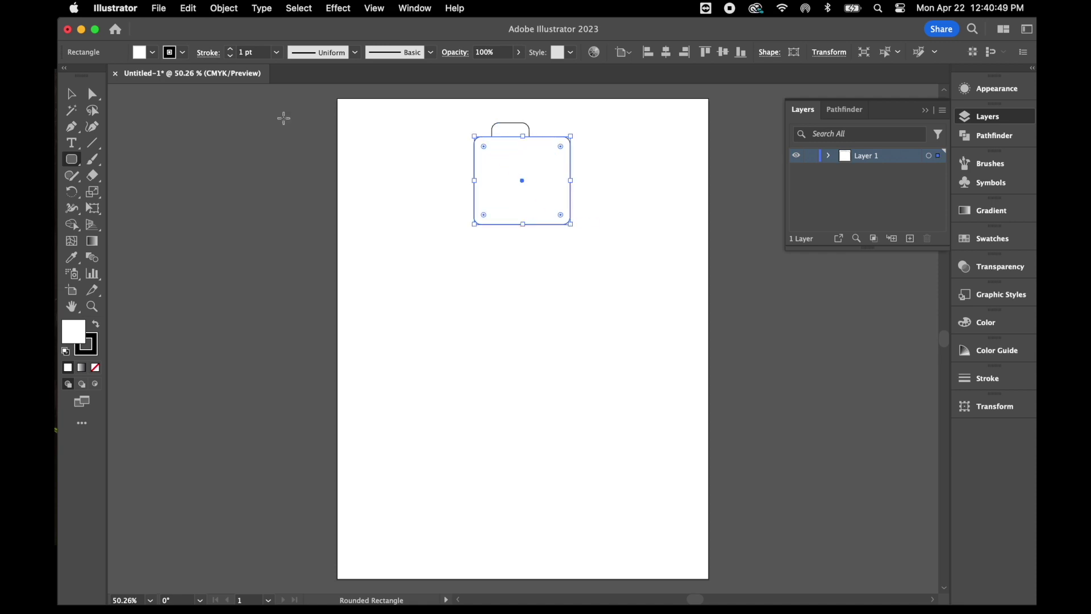
- Centre the large rounded rectangle under the small one and split the two overlapping shapes with Pathfinder Divide
{"action": "key", "text": "v"}
{"action": "left_click_drag", "start_coordinate": [526, 180], "coordinate": [510, 180]}
{"action": "left_click_drag", "start_coordinate": [478, 115], "coordinate": [559, 213]}
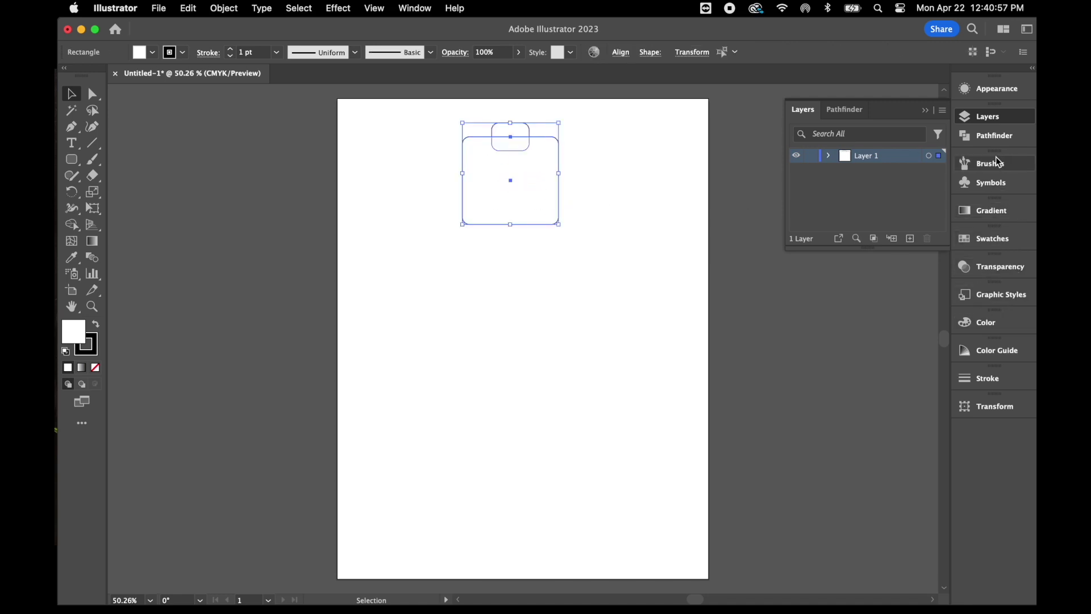
{"action": "left_click", "coordinate": [994, 134]}
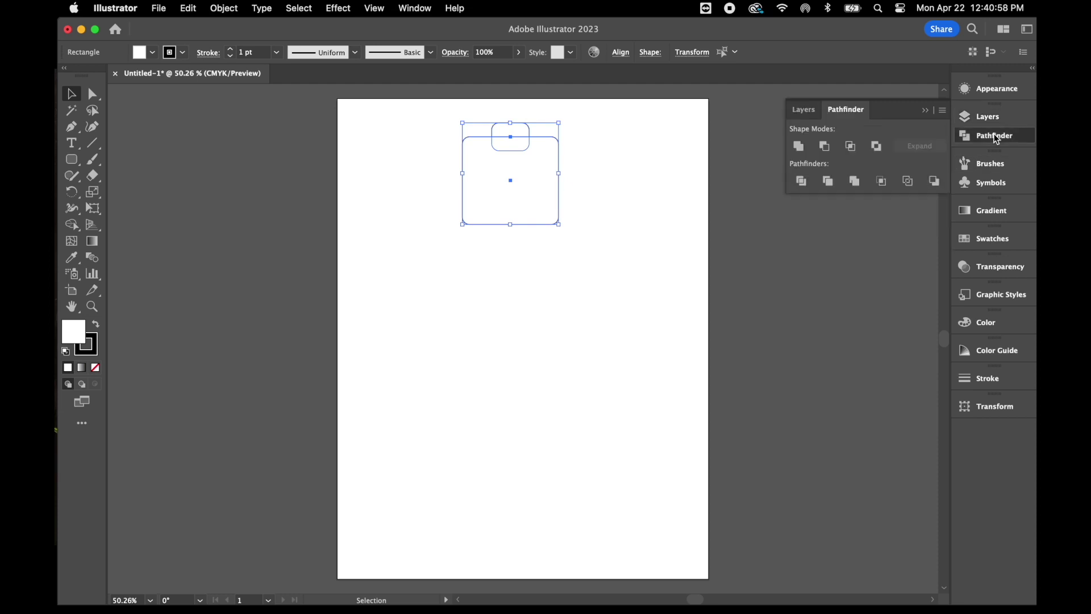
{"action": "left_click", "coordinate": [801, 181]}
{"action": "left_click", "coordinate": [644, 184]}
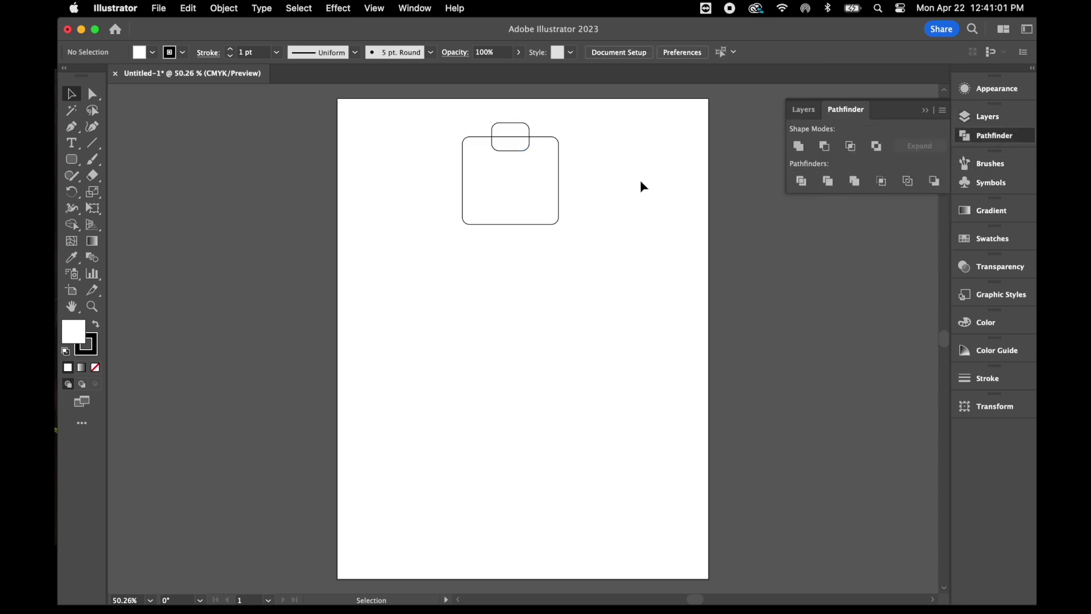
- Ungroup the divided head and stud pieces and deselect them
{"action": "left_click", "coordinate": [518, 141]}
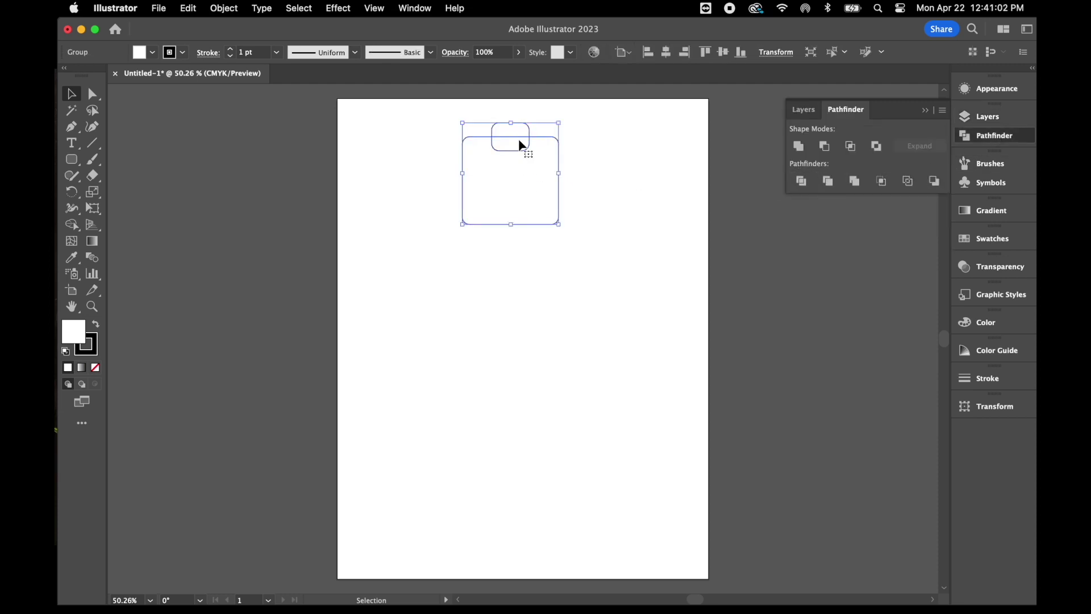
{"action": "right_click", "coordinate": [652, 218]}
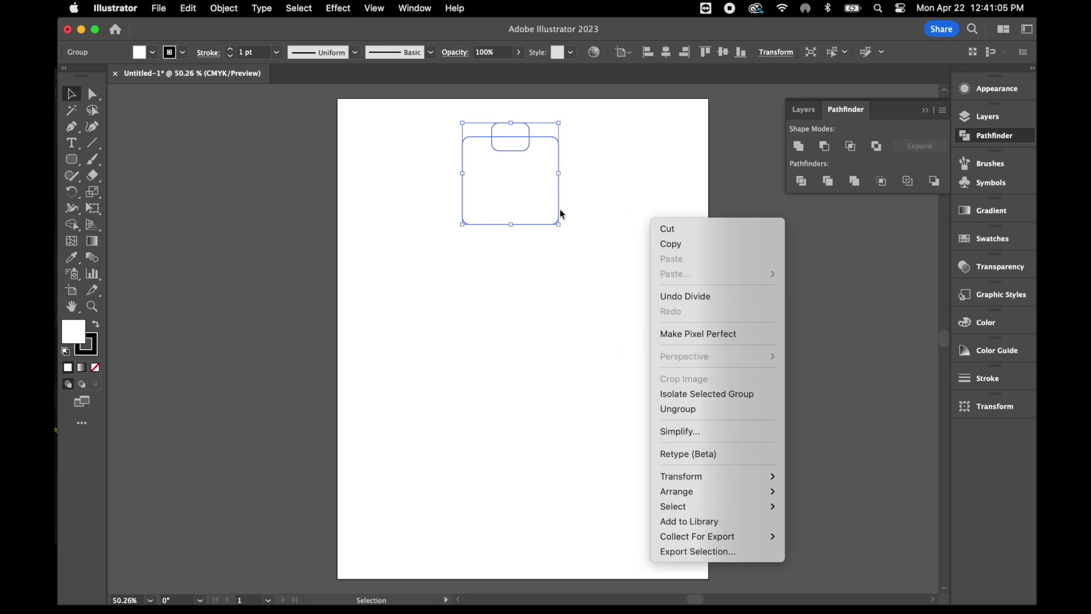
{"action": "left_click", "coordinate": [676, 409]}
{"action": "right_click", "coordinate": [616, 206]}
{"action": "left_click", "coordinate": [609, 168]}
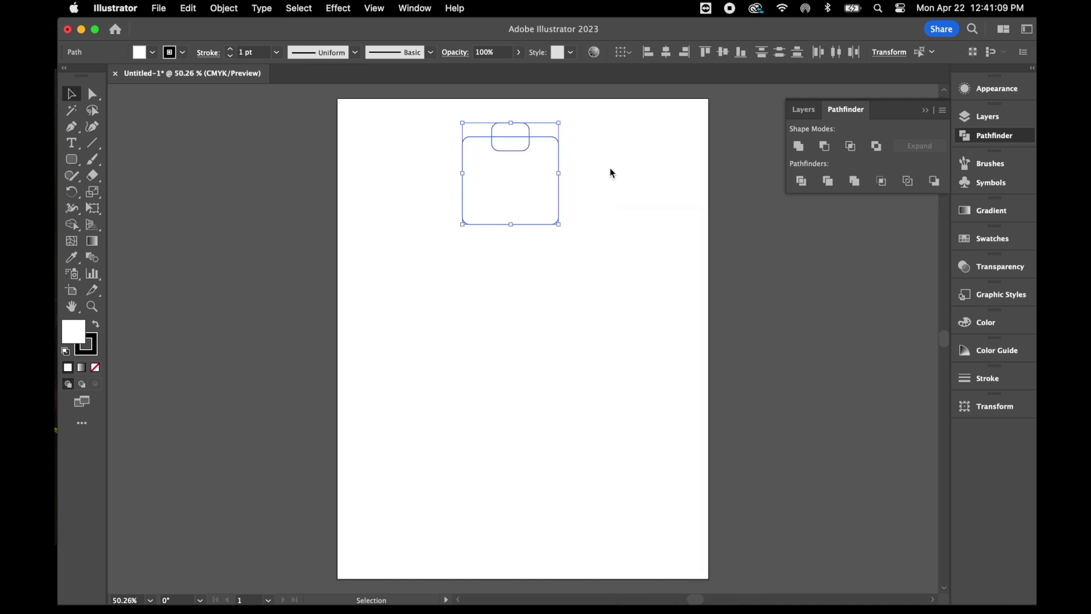
{"action": "left_click", "coordinate": [609, 166]}
- Unite the large rounded rectangle with the overlap piece at its upper edge into a single head shape
{"action": "left_click_drag", "start_coordinate": [496, 170], "coordinate": [474, 145]}
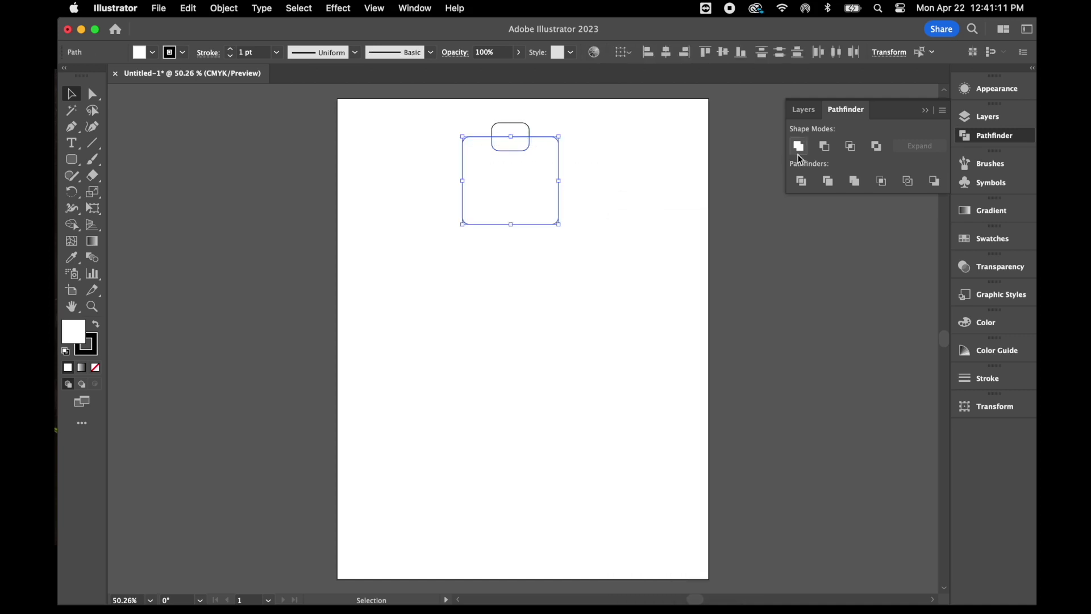
{"action": "left_click", "coordinate": [798, 146]}
{"action": "left_click", "coordinate": [625, 208]}
{"action": "left_click_drag", "start_coordinate": [547, 196], "coordinate": [548, 246]}
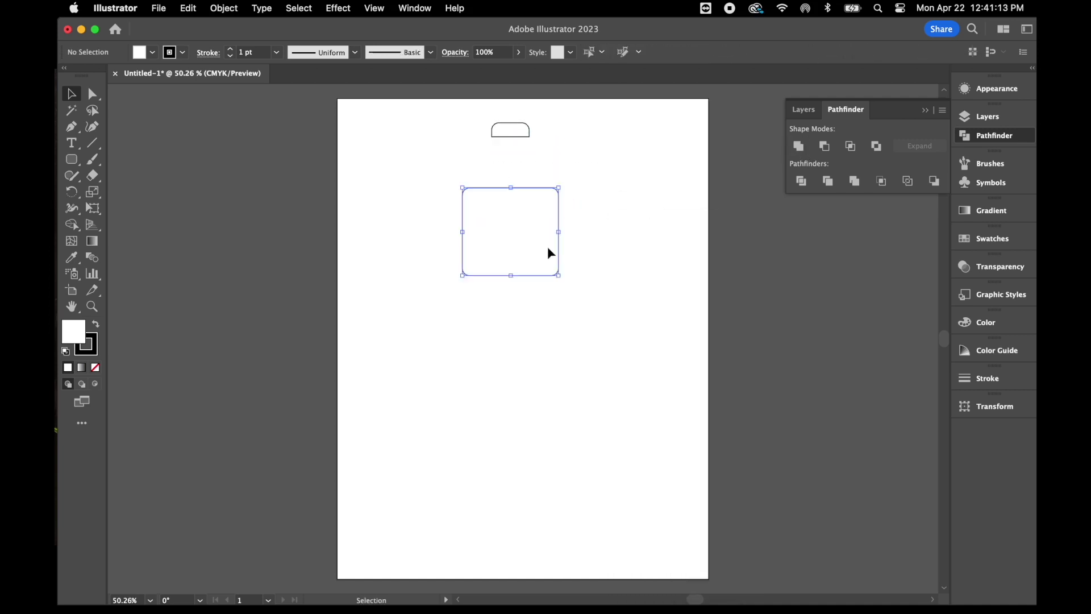
{"action": "key", "text": "cmd+z"}
{"action": "left_click", "coordinate": [639, 124]}
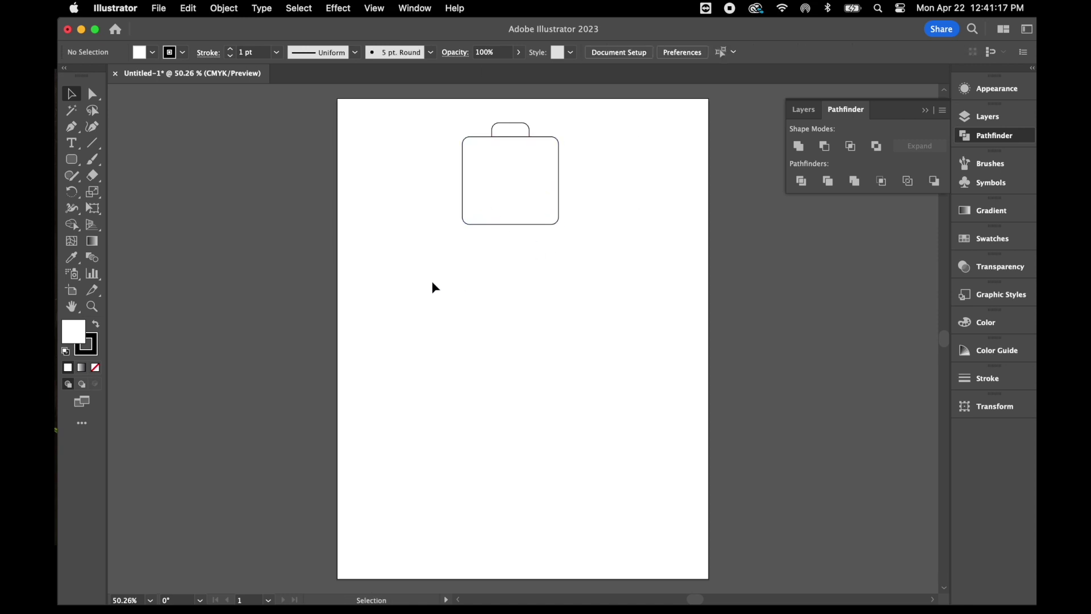
- Draw a thin rectangle as the neck directly against the head's lower edge
{"action": "left_click", "coordinate": [71, 164]}
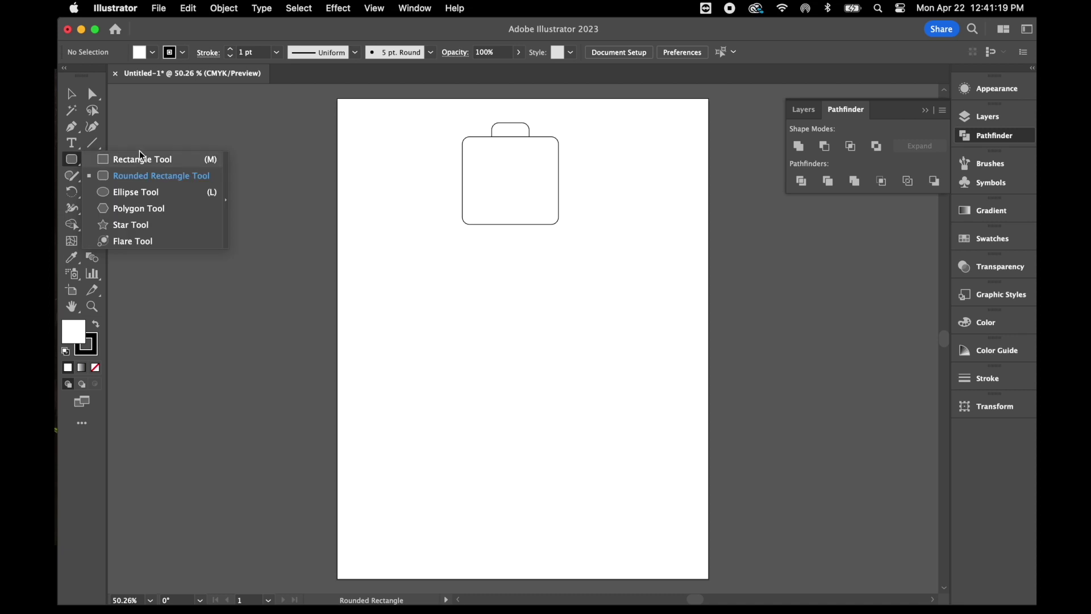
{"action": "left_click", "coordinate": [142, 156]}
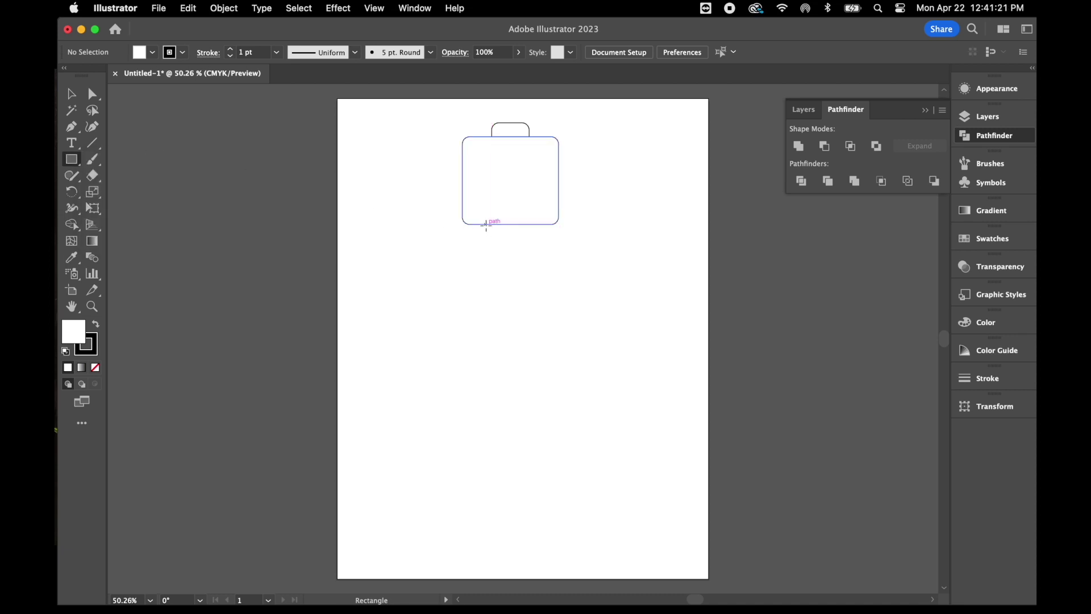
{"action": "left_click_drag", "start_coordinate": [479, 223], "coordinate": [544, 232]}
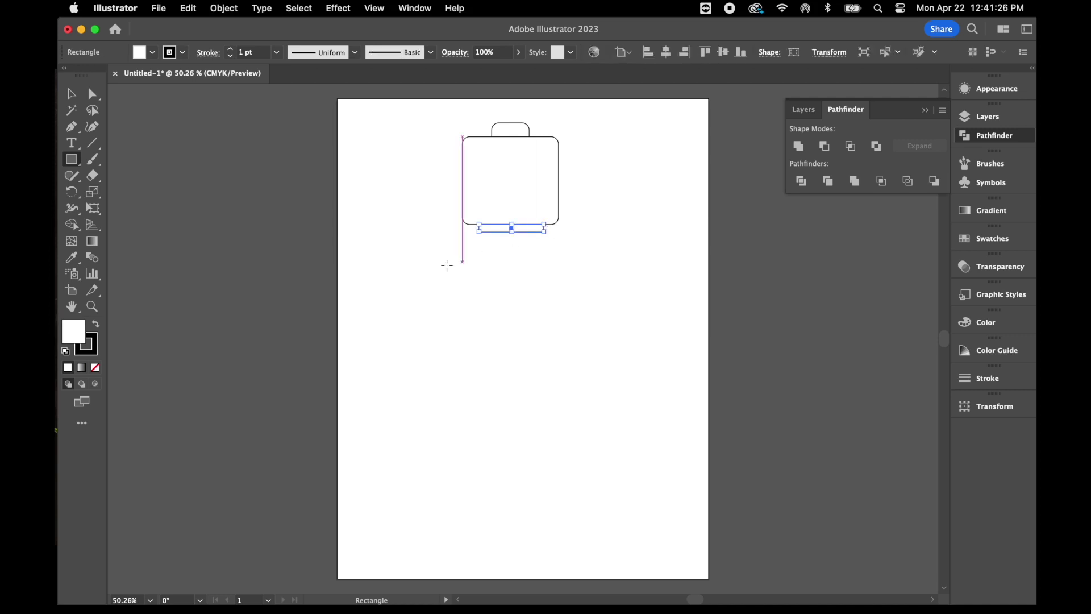
- Draw a large rounded rectangle as the torso below the neck, then widen and centre it under the head
{"action": "left_click", "coordinate": [71, 159]}
{"action": "left_click", "coordinate": [136, 175]}
{"action": "left_click_drag", "start_coordinate": [454, 231], "coordinate": [579, 356]}
{"action": "left_click", "coordinate": [71, 94]}
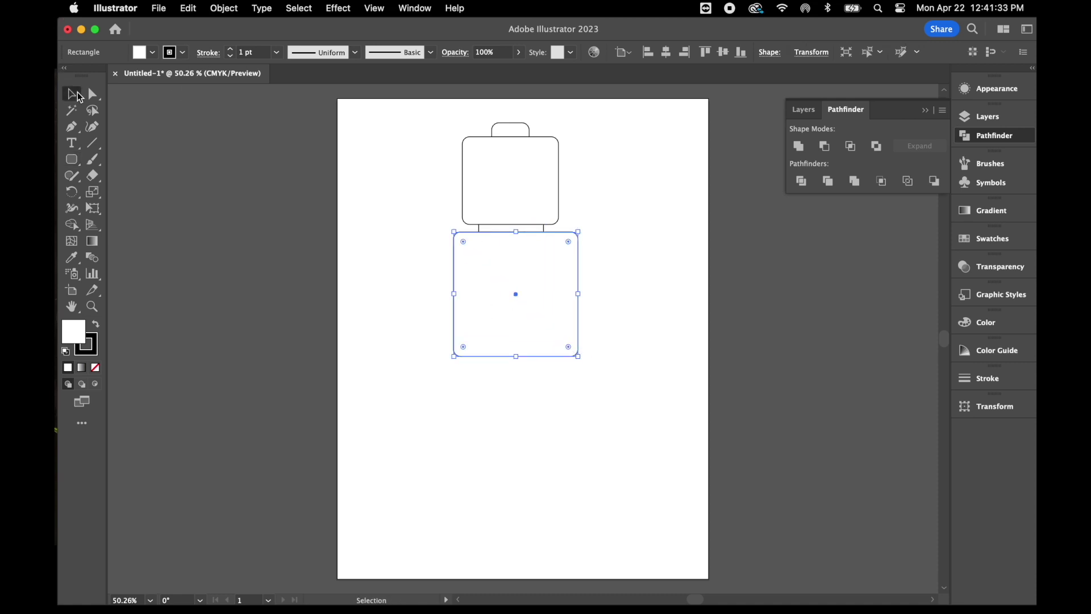
{"action": "left_click_drag", "start_coordinate": [456, 295], "coordinate": [444, 295]}
{"action": "left_click_drag", "start_coordinate": [518, 294], "coordinate": [514, 295]}
- Move the torso's lower side anchor points outward on both sides so the shape flares toward its base
{"action": "left_click", "coordinate": [93, 92]}
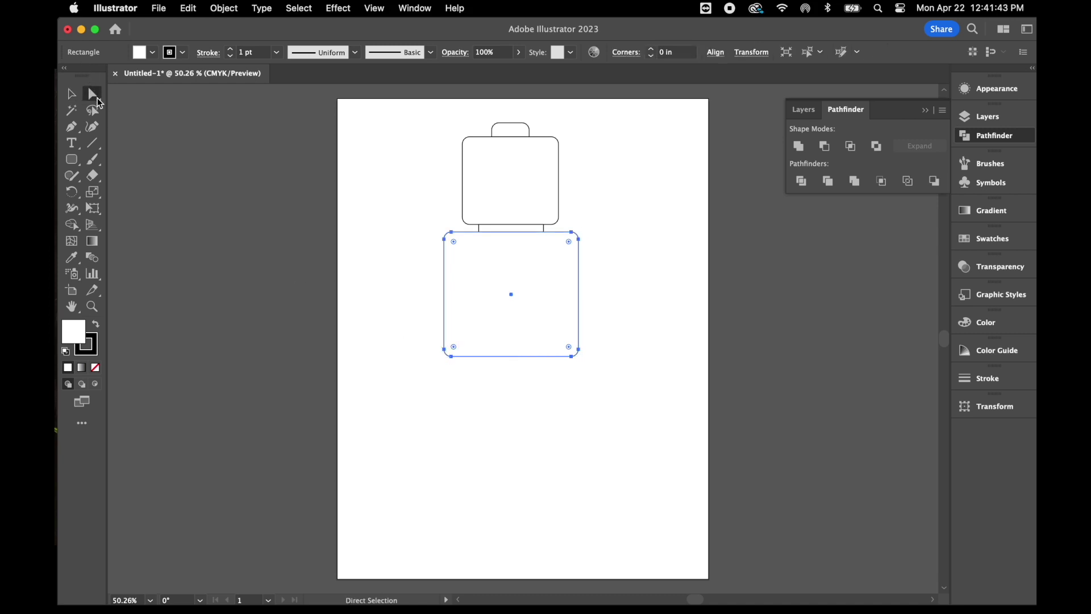
{"action": "left_click", "coordinate": [445, 349]}
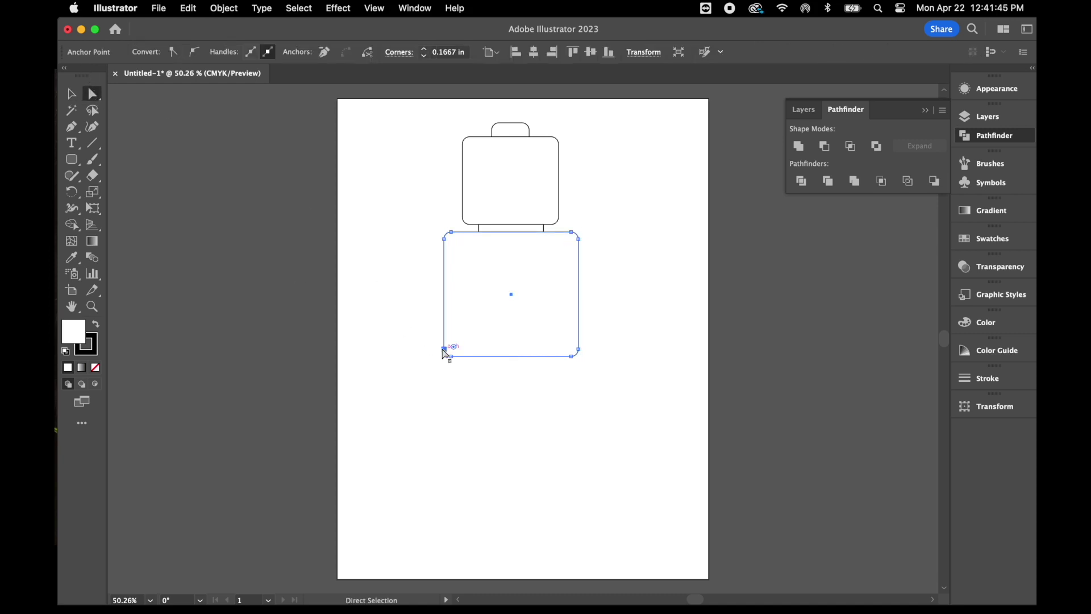
{"action": "left_click_drag", "start_coordinate": [445, 350], "coordinate": [437, 349]}
{"action": "left_click", "coordinate": [579, 351]}
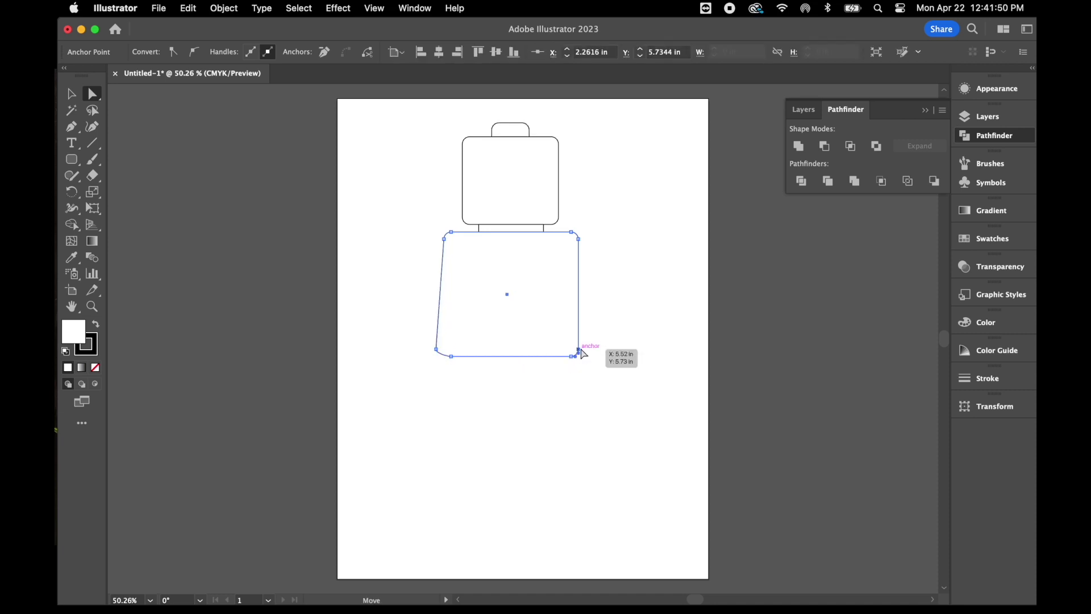
{"action": "left_click_drag", "start_coordinate": [579, 350], "coordinate": [589, 350]}
{"action": "left_click_drag", "start_coordinate": [439, 355], "coordinate": [437, 356]}
- Delete the two inner anchor points on the torso's bottom edge
{"action": "left_click", "coordinate": [72, 126]}
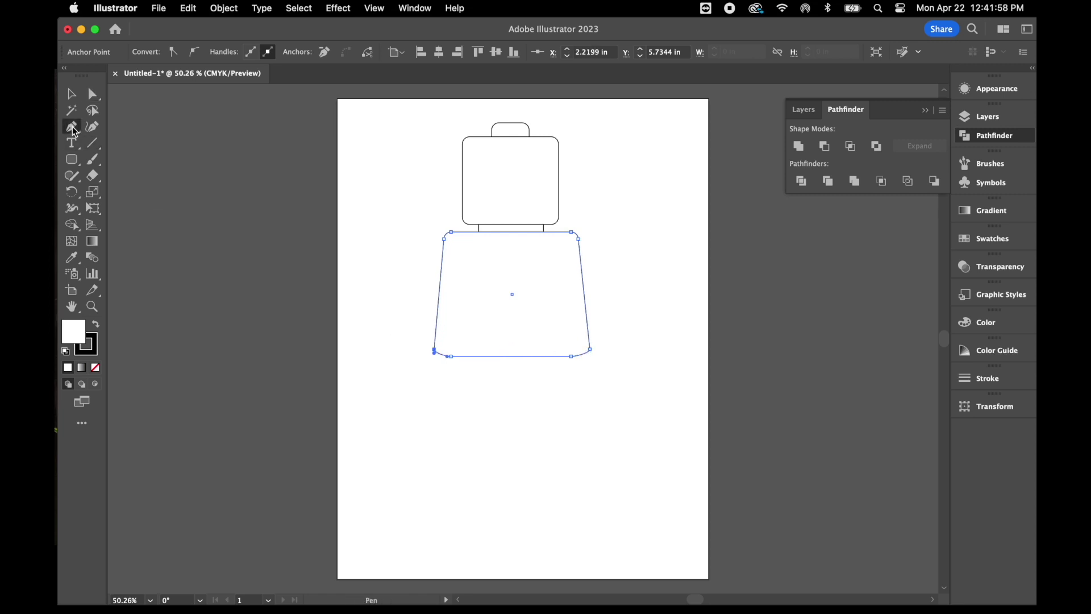
{"action": "left_click", "coordinate": [73, 130]}
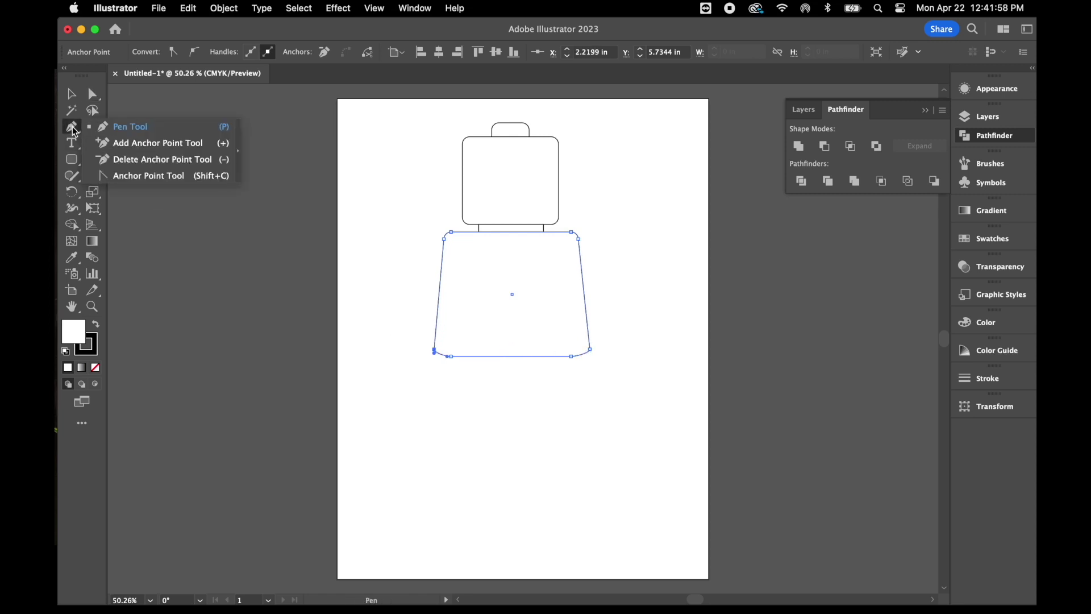
{"action": "left_click", "coordinate": [134, 159]}
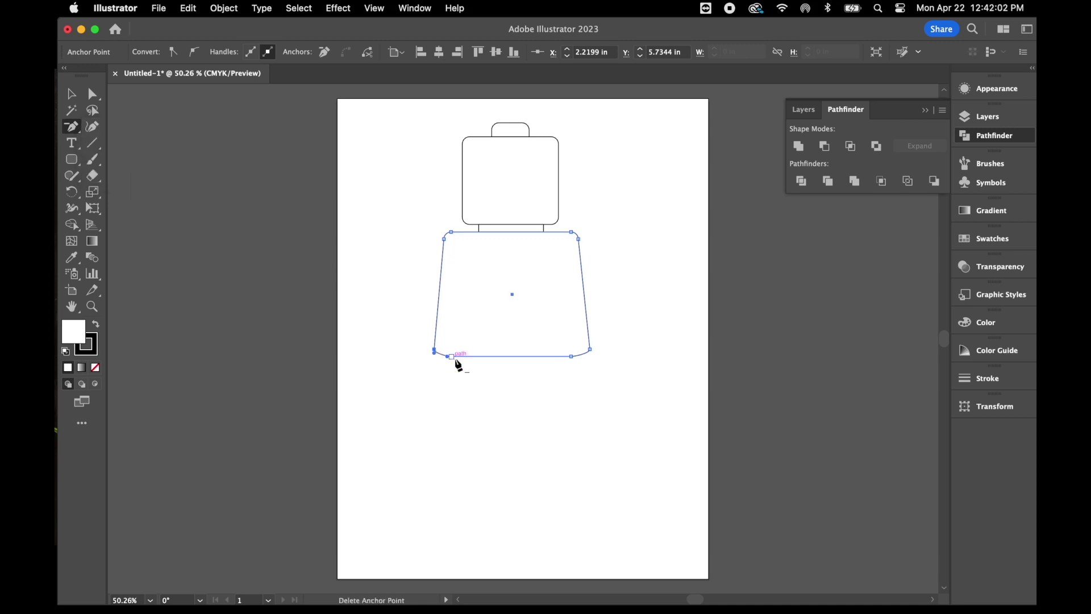
{"action": "left_click", "coordinate": [451, 357]}
{"action": "left_click", "coordinate": [571, 356]}
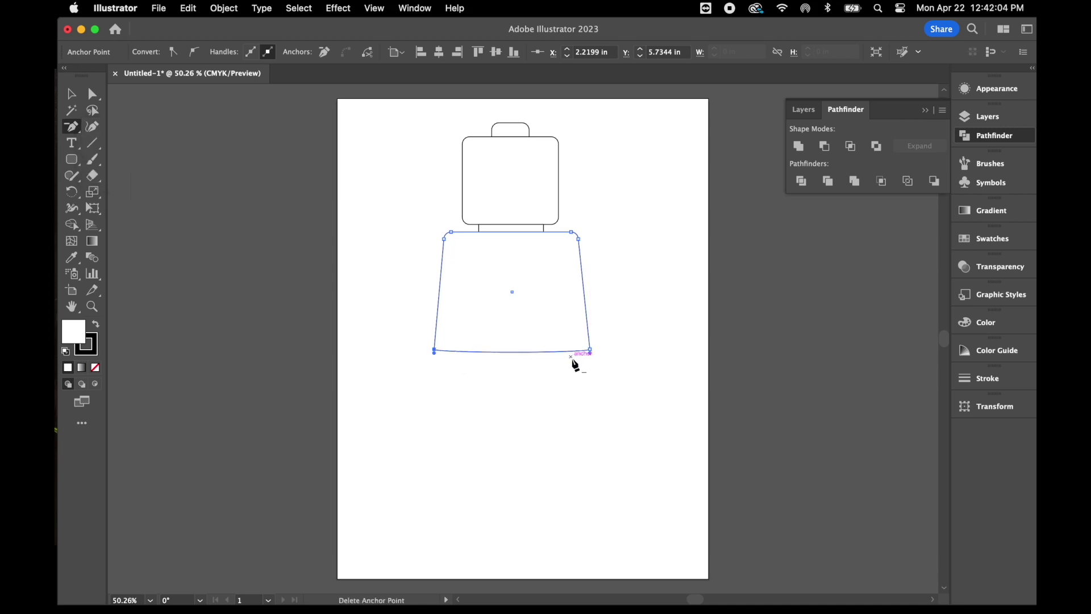
- Convert both bottom anchor points of the torso to corner points to straighten its lower edge
{"action": "left_click", "coordinate": [94, 96]}
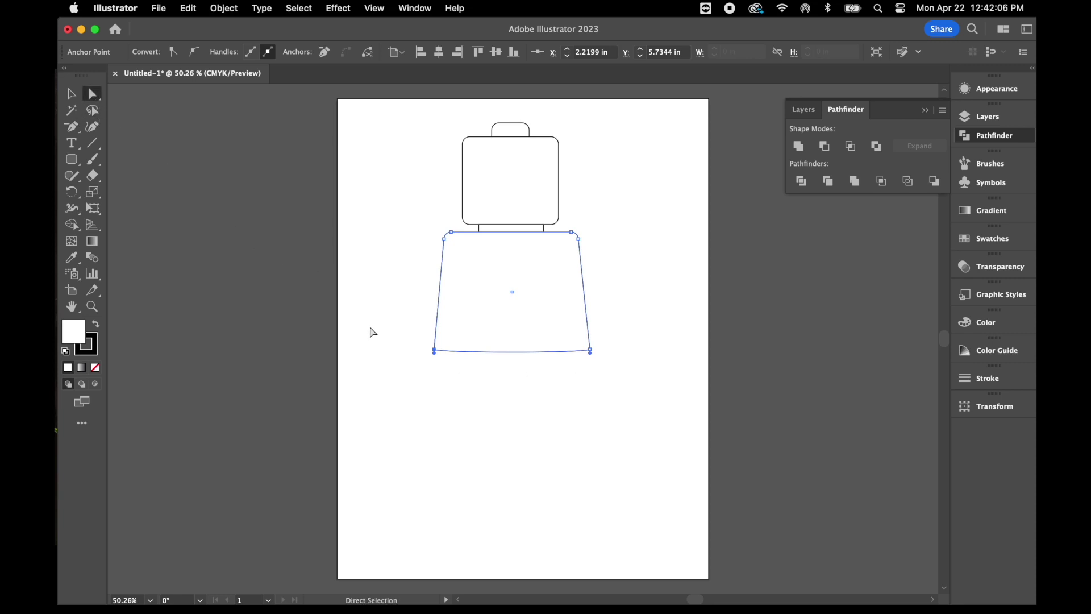
{"action": "left_click", "coordinate": [372, 332]}
{"action": "left_click_drag", "start_coordinate": [419, 339], "coordinate": [451, 366]}
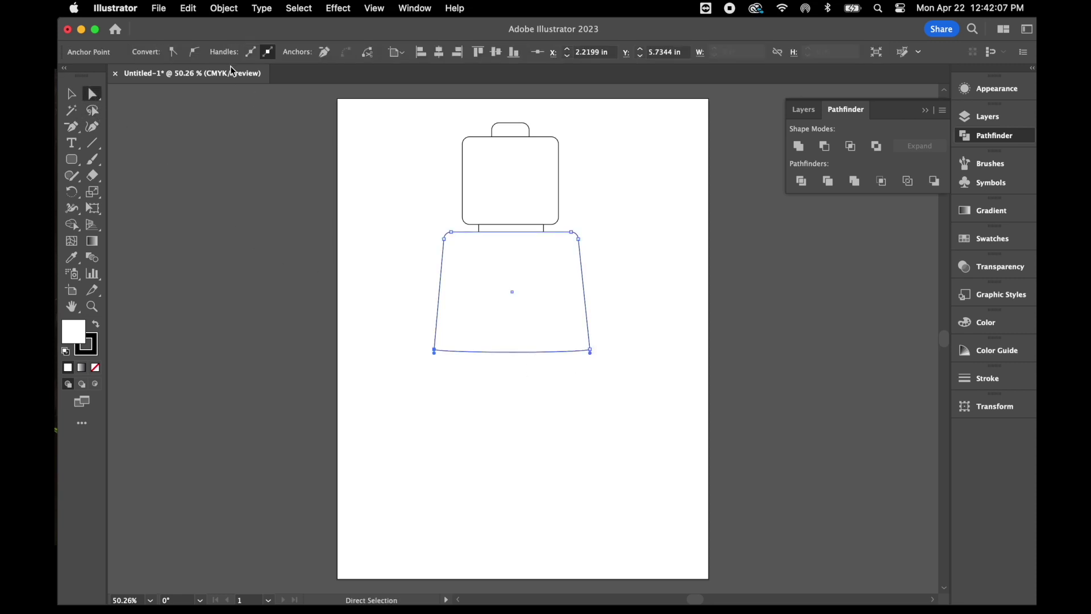
{"action": "left_click", "coordinate": [177, 53]}
{"action": "left_click_drag", "start_coordinate": [640, 347], "coordinate": [562, 367]}
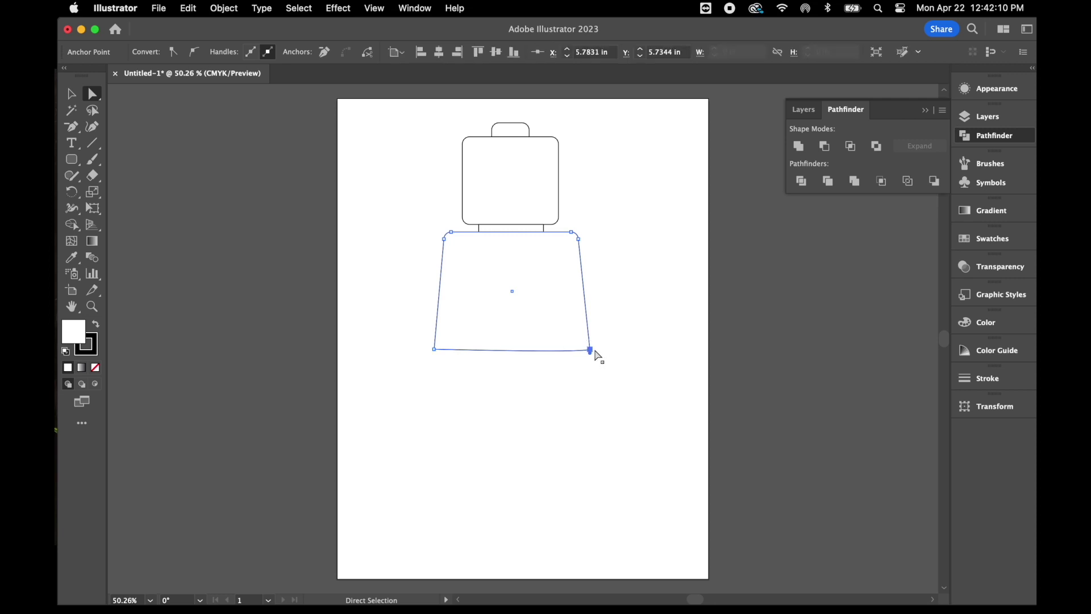
{"action": "left_click", "coordinate": [173, 52]}
- Draw a thin rectangle, slightly narrower than the torso's base, directly beneath the torso and centre it
{"action": "left_click", "coordinate": [71, 160]}
{"action": "left_click", "coordinate": [128, 165]}
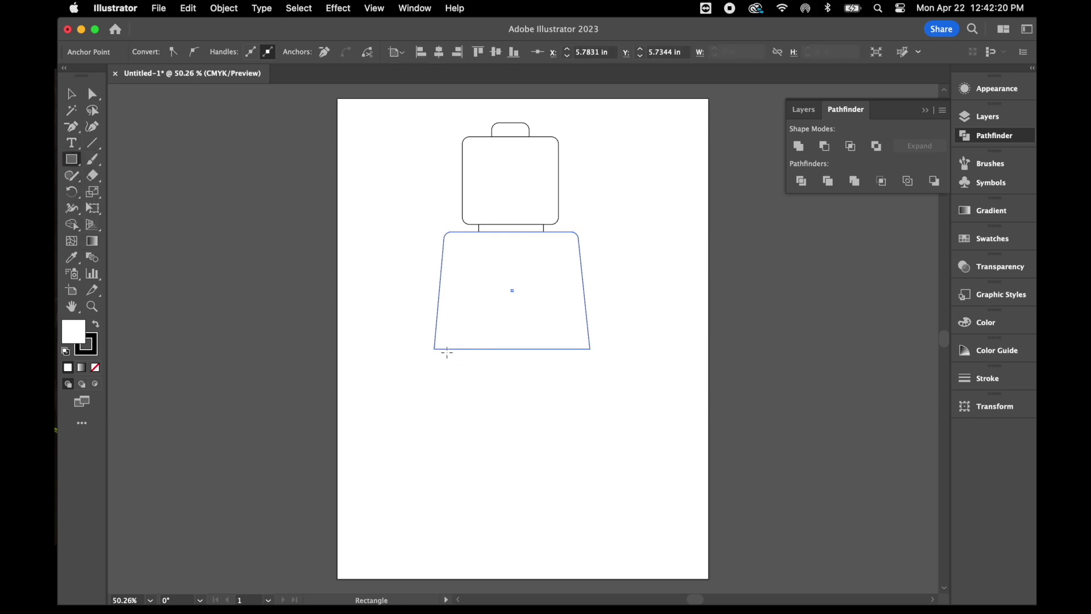
{"action": "left_click_drag", "start_coordinate": [440, 347], "coordinate": [585, 360]}
{"action": "key", "text": "v"}
{"action": "left_click_drag", "start_coordinate": [512, 357], "coordinate": [513, 356]}
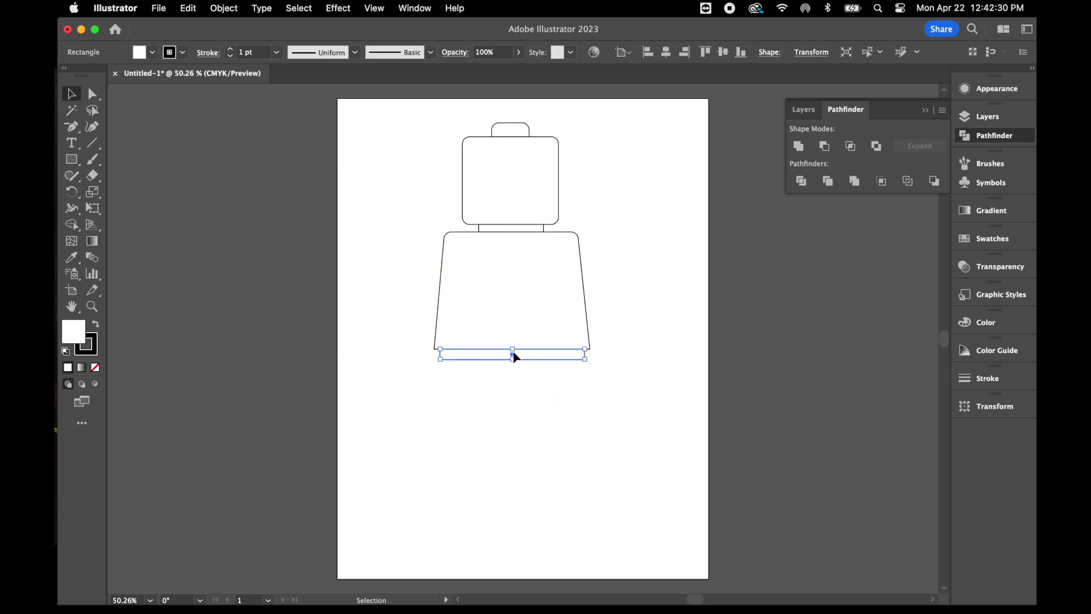
- Draw a hip rectangle about 3.31 in wide and 1 in high directly below the thin strip, matching its width
{"action": "left_click", "coordinate": [73, 162]}
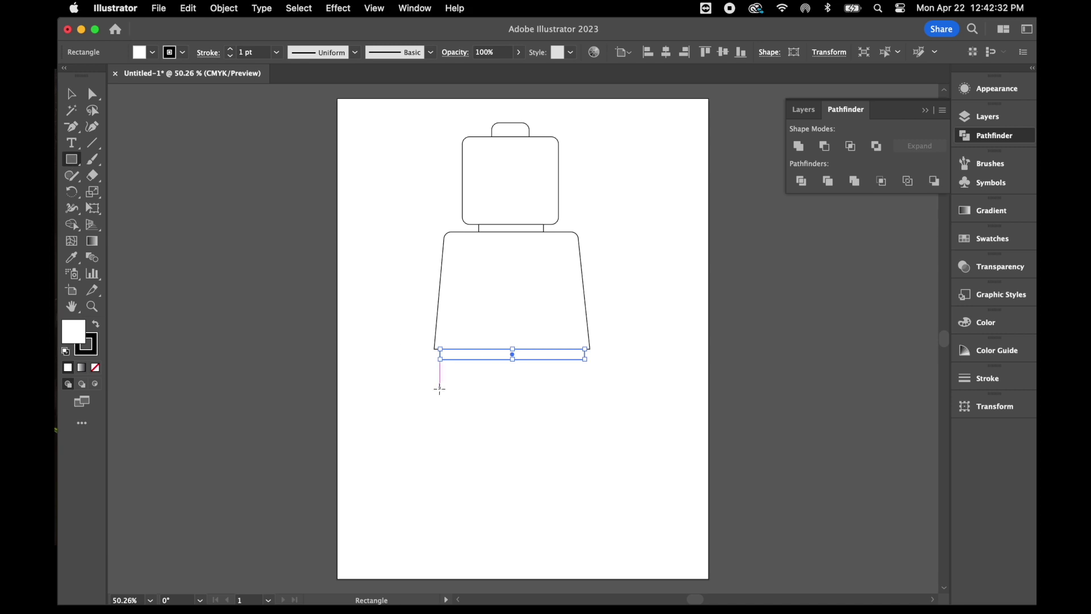
{"action": "left_click_drag", "start_coordinate": [440, 403], "coordinate": [585, 360]}
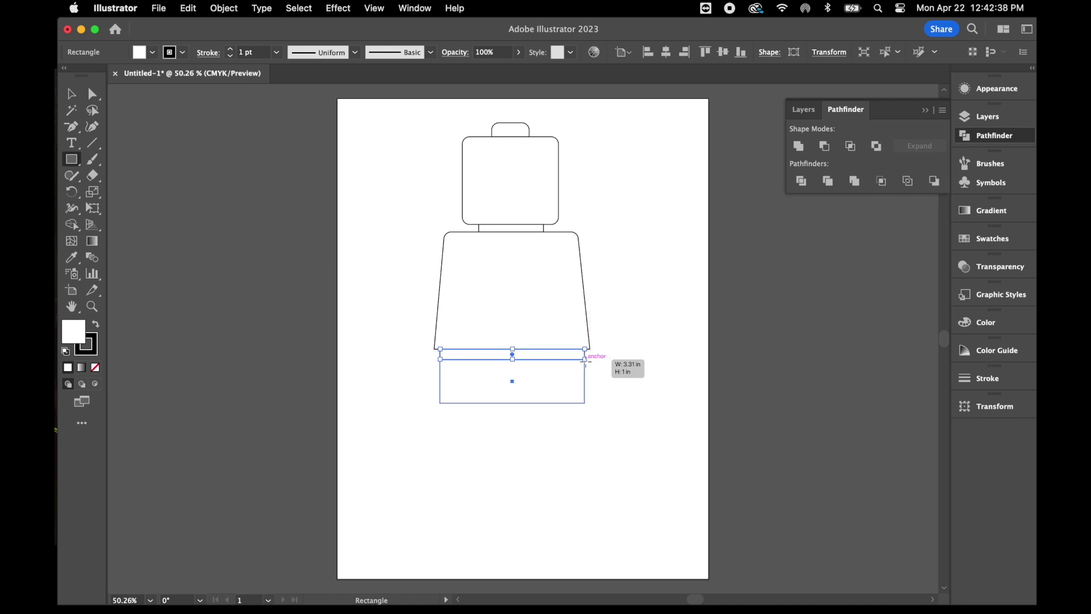
{"action": "left_click_drag", "start_coordinate": [584, 360], "coordinate": [584, 360]}
- Draw a narrow vertical rectangle from the hip block's top edge to below its base, and centre it horizontally
{"action": "scroll", "coordinate": [439, 386], "scroll_direction": "down", "scroll_amount": 2}
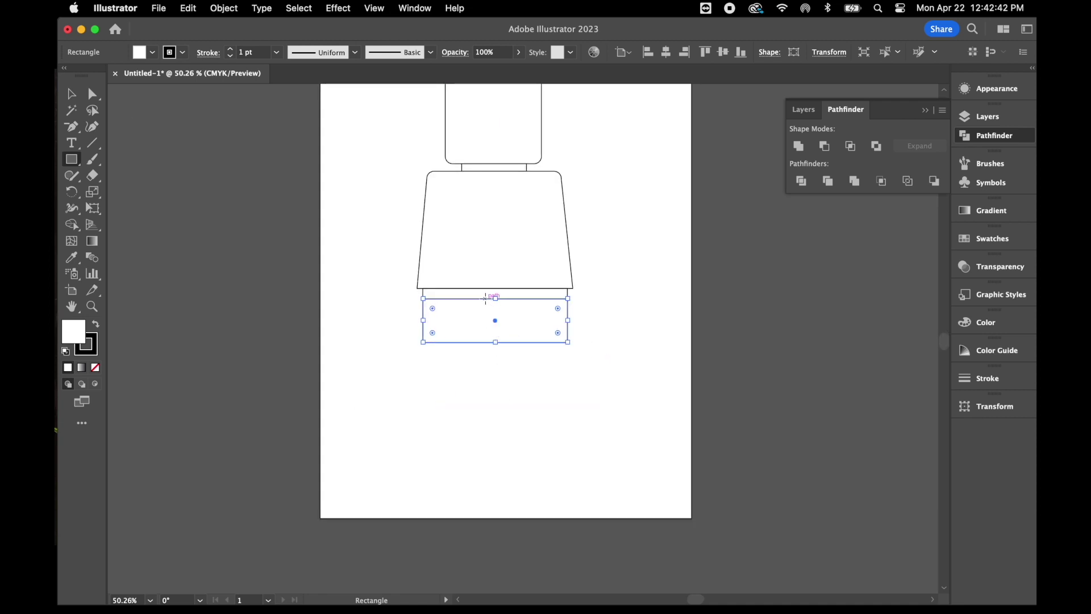
{"action": "left_click_drag", "start_coordinate": [485, 298], "coordinate": [501, 373]}
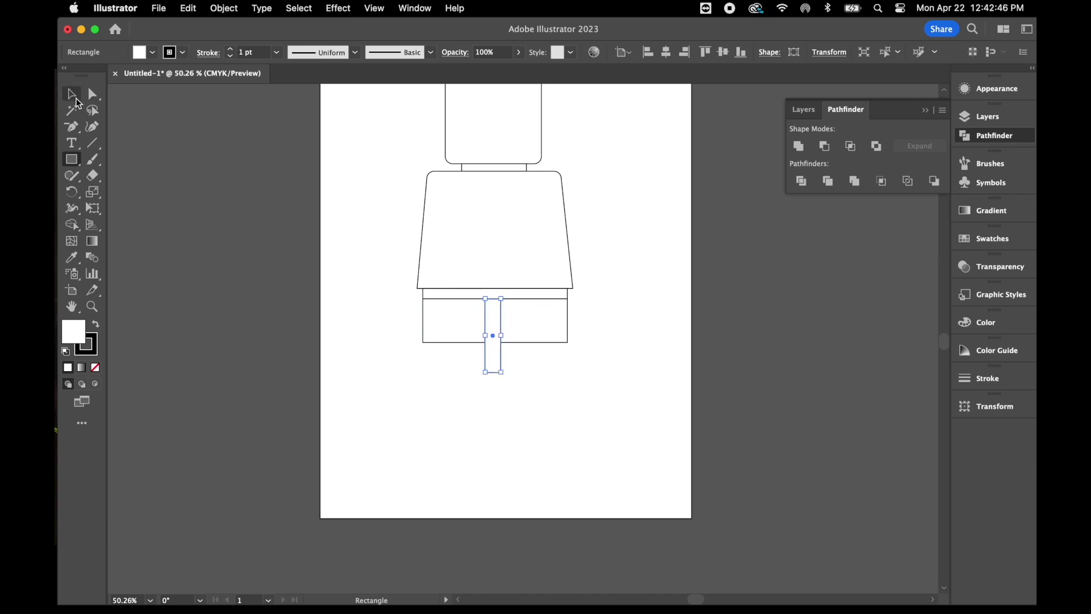
{"action": "left_click", "coordinate": [76, 99]}
{"action": "left_click_drag", "start_coordinate": [493, 338], "coordinate": [499, 339]}
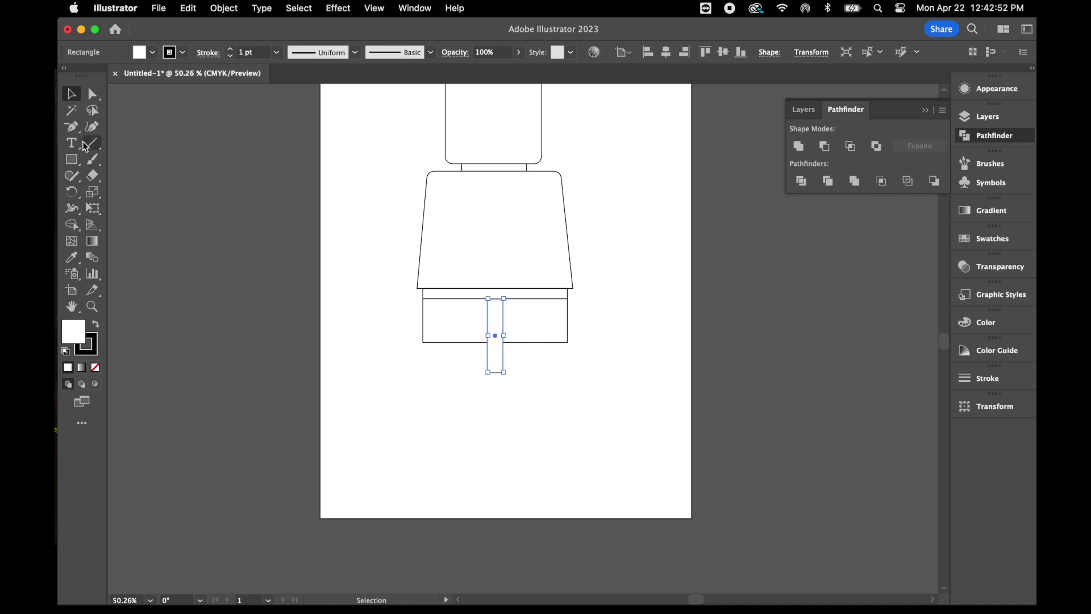
- Add an anchor point on each long side of the narrow vertical rectangle, near its lower end
{"action": "key", "text": "super+1"}
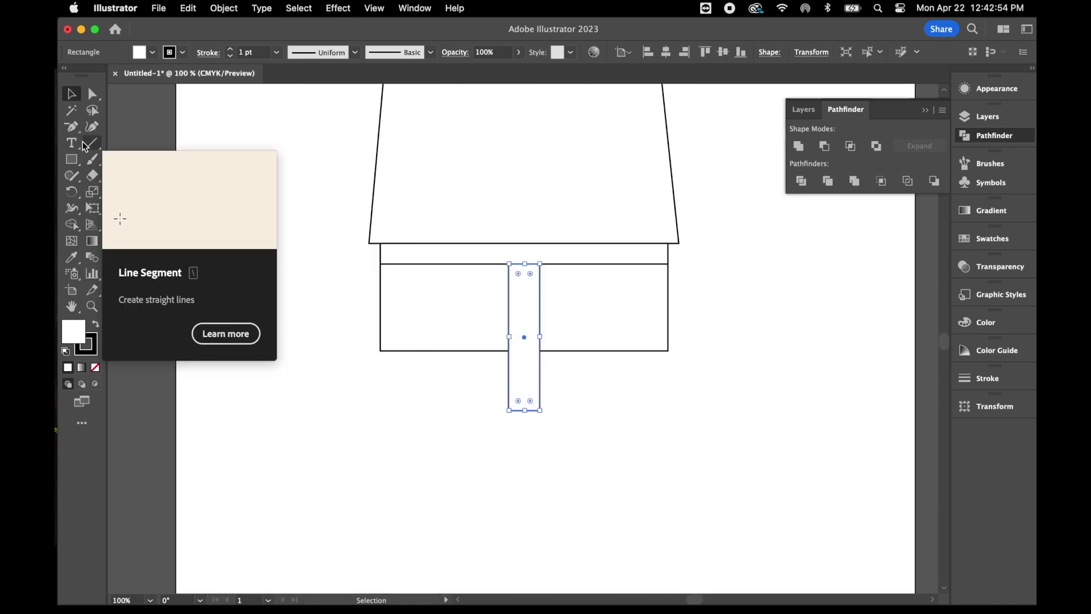
{"action": "left_click_drag", "start_coordinate": [72, 126], "coordinate": [136, 149]}
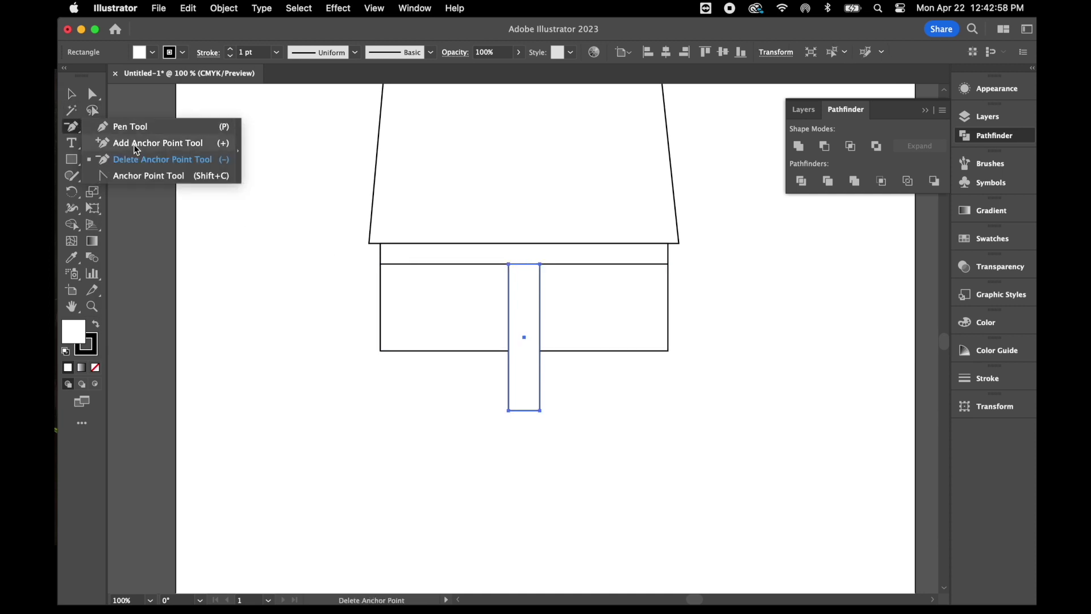
{"action": "left_click", "coordinate": [134, 144]}
{"action": "left_click", "coordinate": [509, 388]}
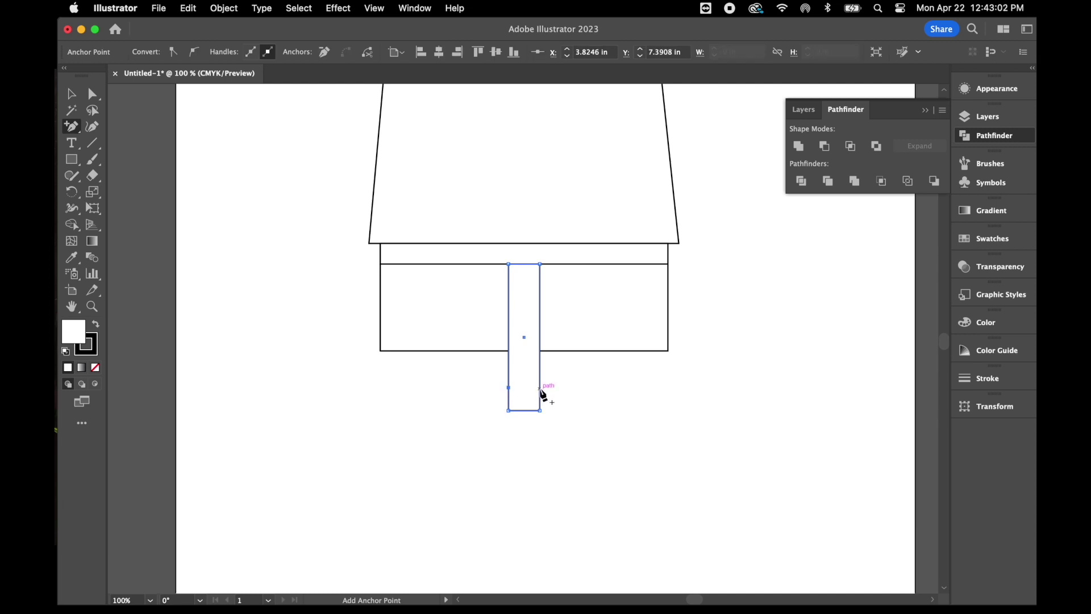
{"action": "left_click", "coordinate": [540, 389]}
- Taper the lower end of the narrow vertical rectangle by moving both bottom corner points inward by equal amounts
{"action": "key", "text": "a"}
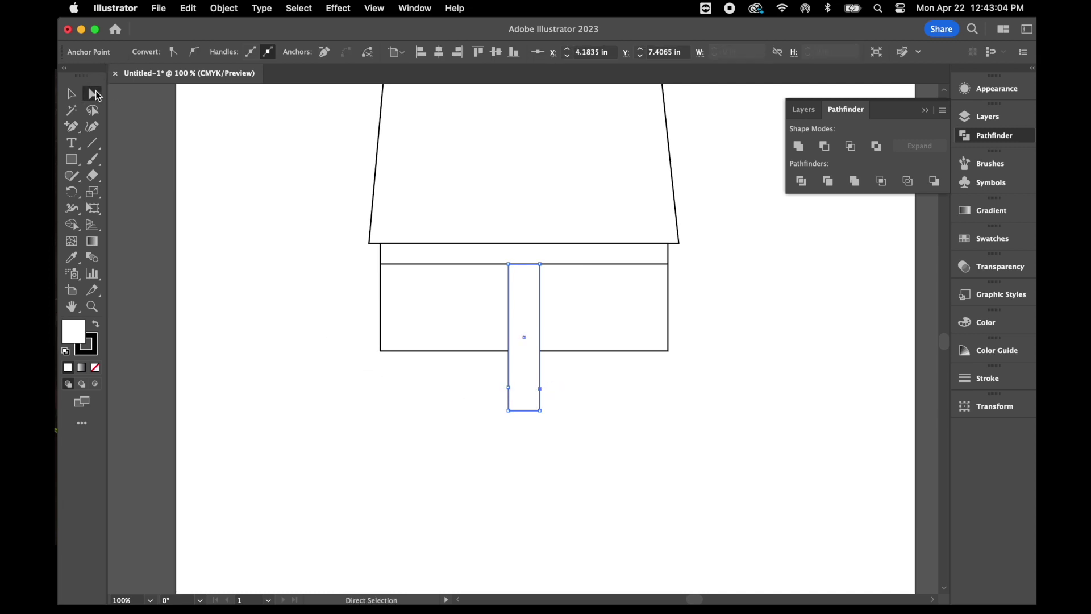
{"action": "left_click", "coordinate": [509, 411]}
{"action": "left_click_drag", "start_coordinate": [510, 415], "coordinate": [511, 415]}
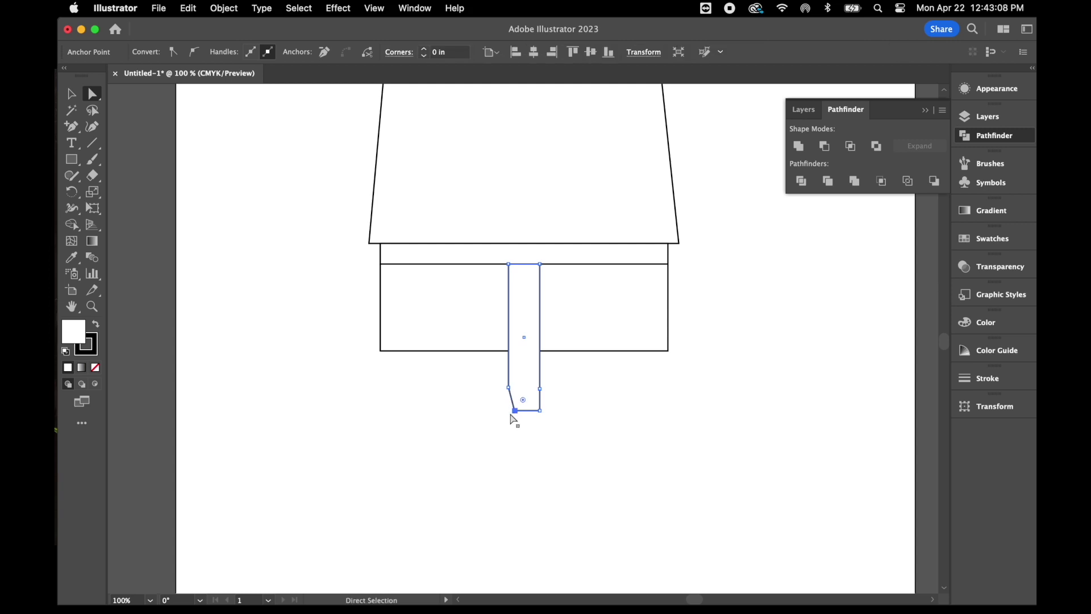
{"action": "left_click", "coordinate": [540, 410]}
{"action": "key", "text": "Left"}
{"action": "key", "text": "Left"}
{"action": "key", "text": "Left"}
{"action": "key", "text": "Left"}
{"action": "key", "text": "Left"}
{"action": "key", "text": "Left"}
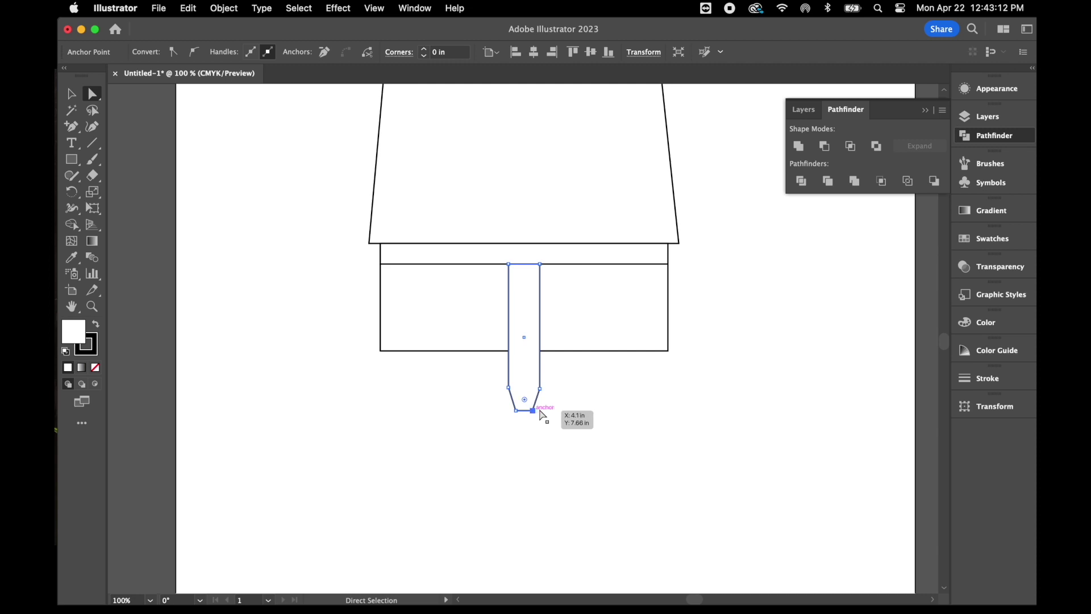
{"action": "left_click", "coordinate": [71, 93]}
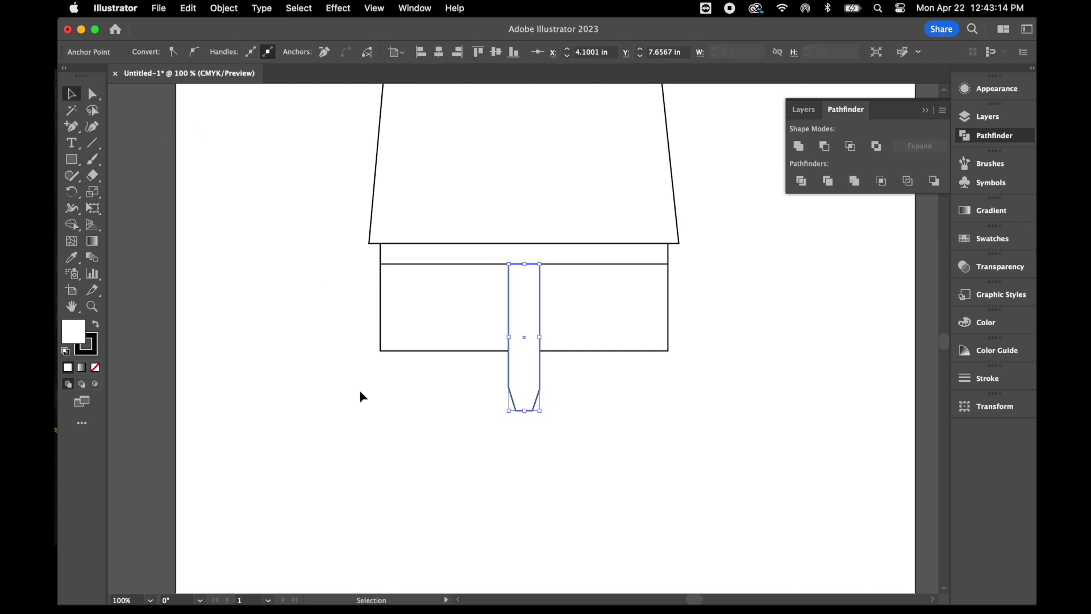
{"action": "left_click", "coordinate": [384, 421]}
- Shorten the tapered centre strip slightly by raising its lower end
{"action": "key", "text": "super+minus"}
{"action": "key", "text": "super+minus"}
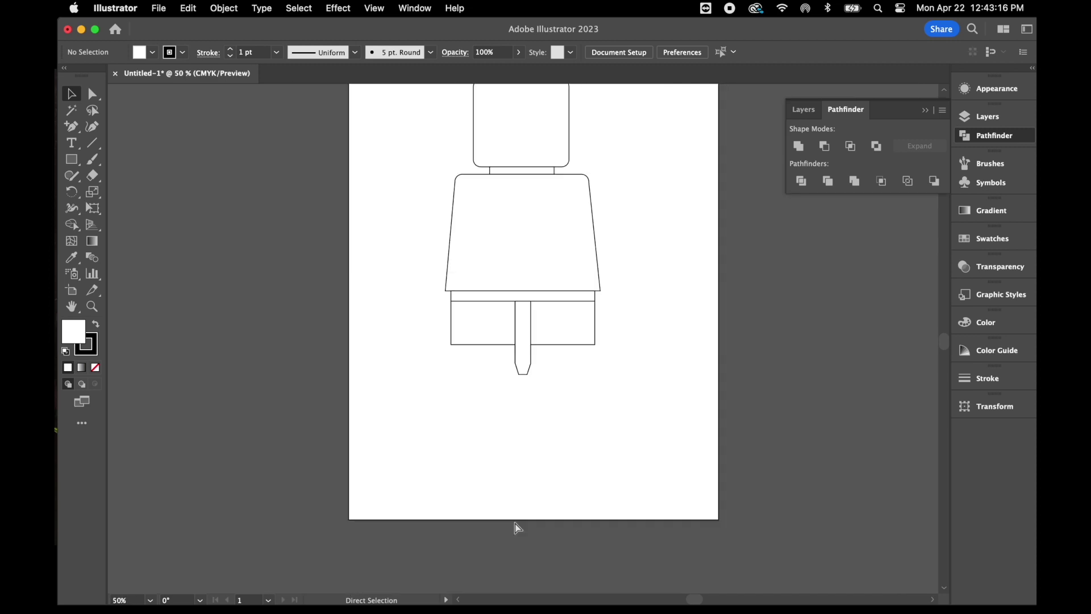
{"action": "left_click", "coordinate": [521, 341]}
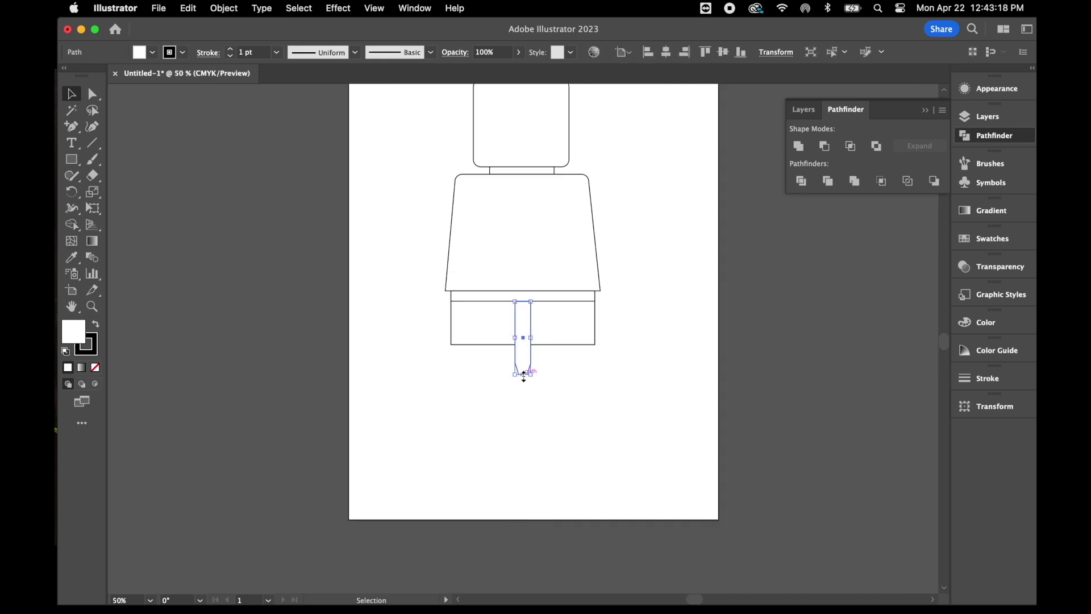
{"action": "left_click_drag", "start_coordinate": [524, 375], "coordinate": [520, 366]}
{"action": "left_click", "coordinate": [513, 404]}
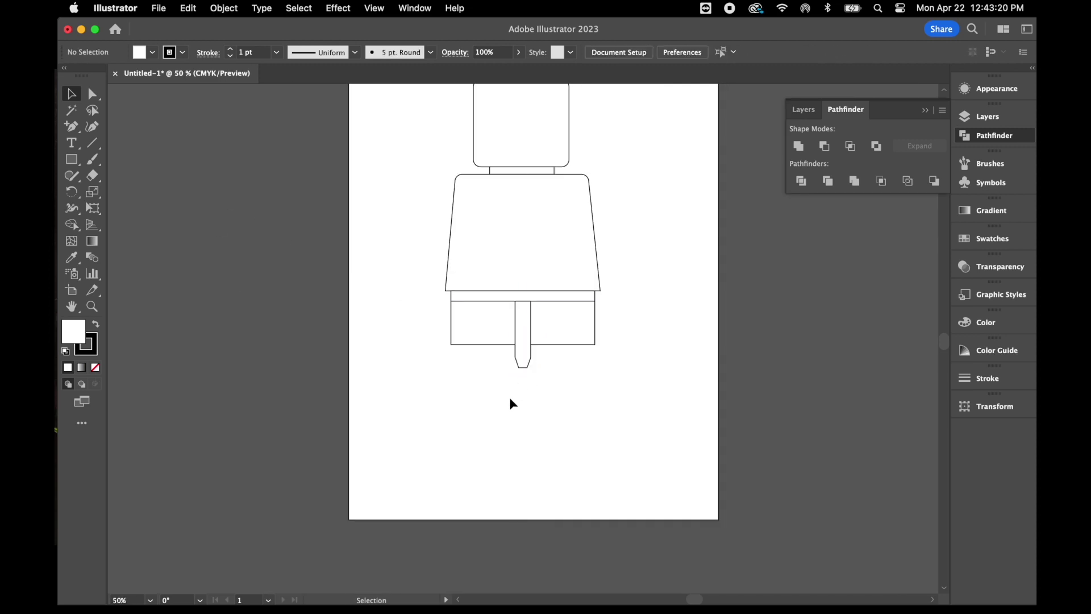
- Draw two matching leg rectangles below the hip block, flush with its outer edges, leaving a narrow gap between them
{"action": "left_click", "coordinate": [71, 159]}
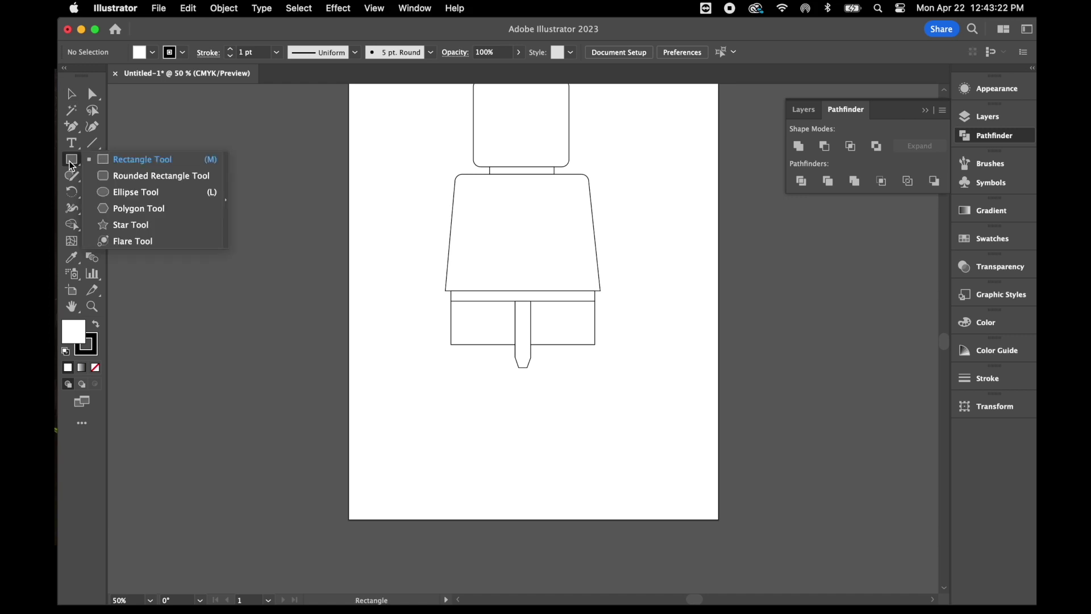
{"action": "left_click", "coordinate": [113, 160]}
{"action": "left_click_drag", "start_coordinate": [451, 345], "coordinate": [519, 407]}
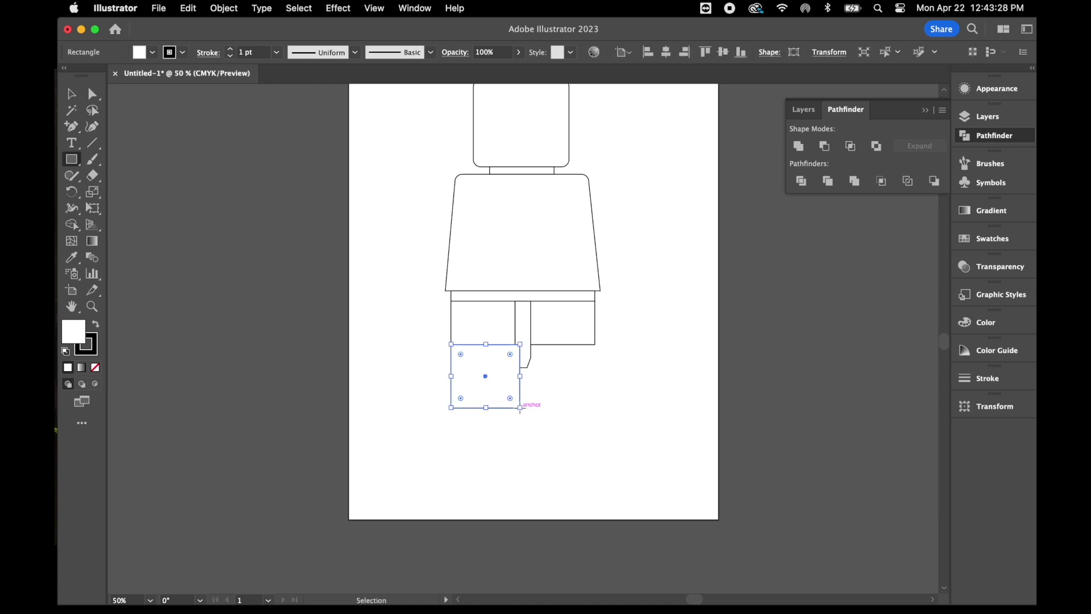
{"action": "scroll", "coordinate": [520, 406], "scroll_direction": "up", "scroll_amount": 2}
{"action": "scroll", "coordinate": [532, 409], "scroll_direction": "right", "scroll_amount": 1}
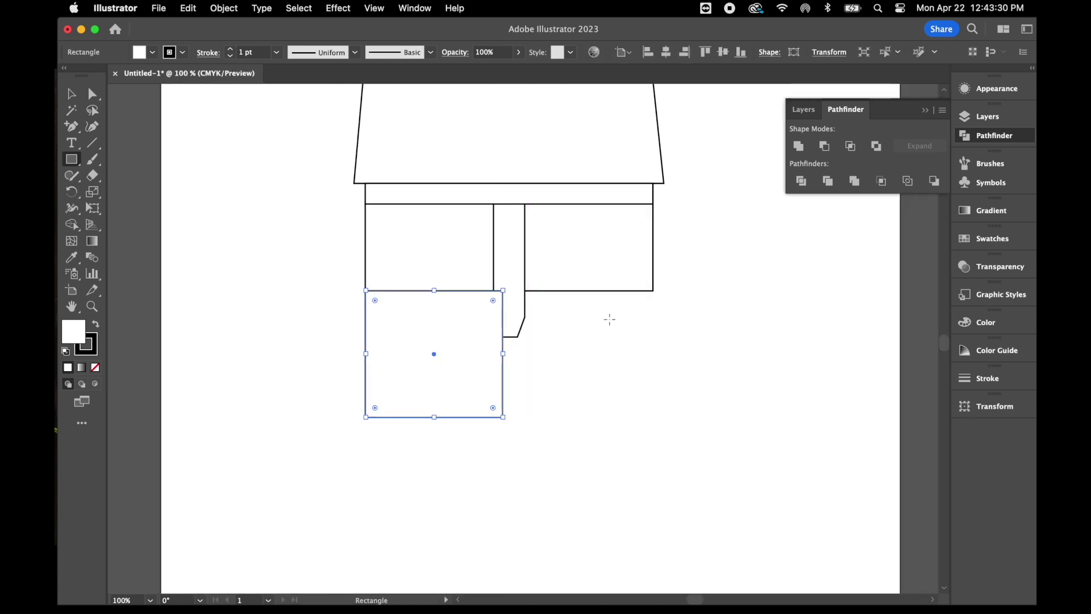
{"action": "left_click_drag", "start_coordinate": [652, 289], "coordinate": [516, 417]}
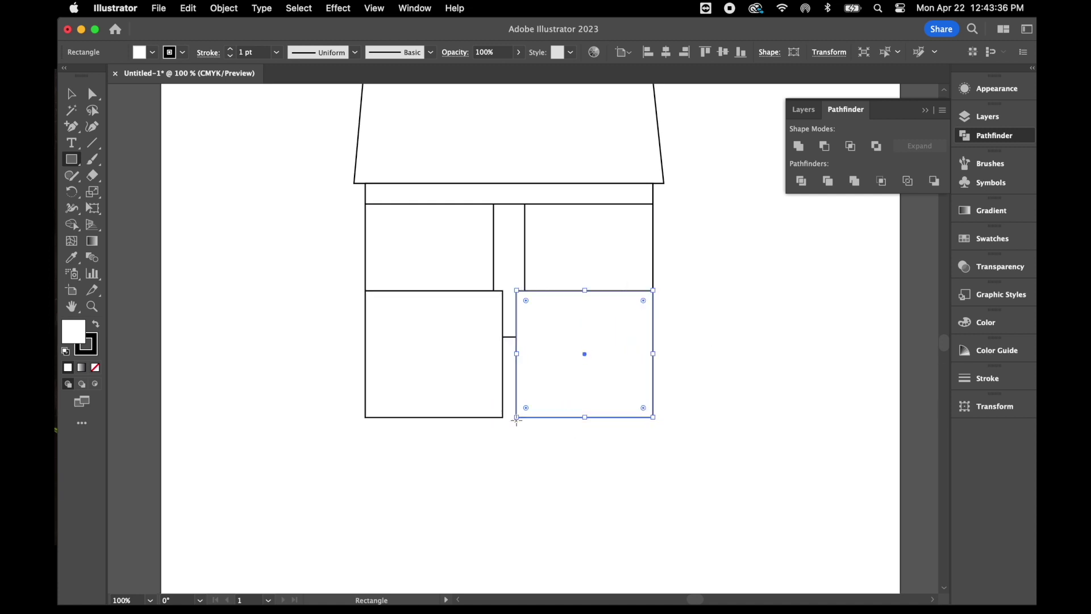
{"action": "left_click", "coordinate": [71, 94]}
{"action": "left_click", "coordinate": [246, 285]}
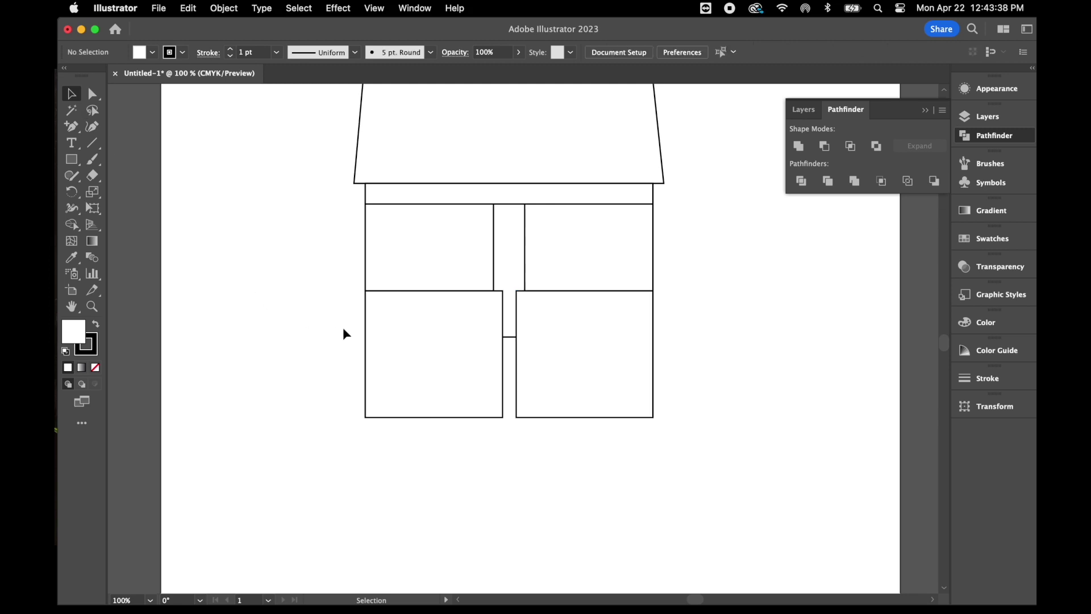
- Divide the overlapping hip block, centre strip and leg rectangles with Pathfinder, and ungroup the resulting pieces
{"action": "left_click_drag", "start_coordinate": [343, 326], "coordinate": [684, 328]}
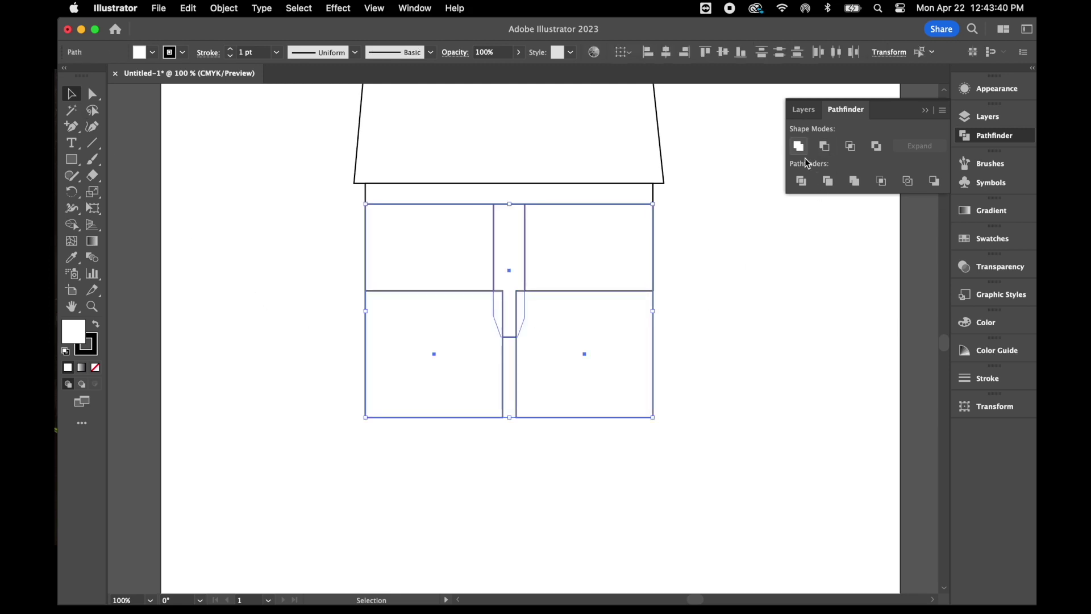
{"action": "left_click", "coordinate": [807, 183]}
{"action": "right_click", "coordinate": [774, 235]}
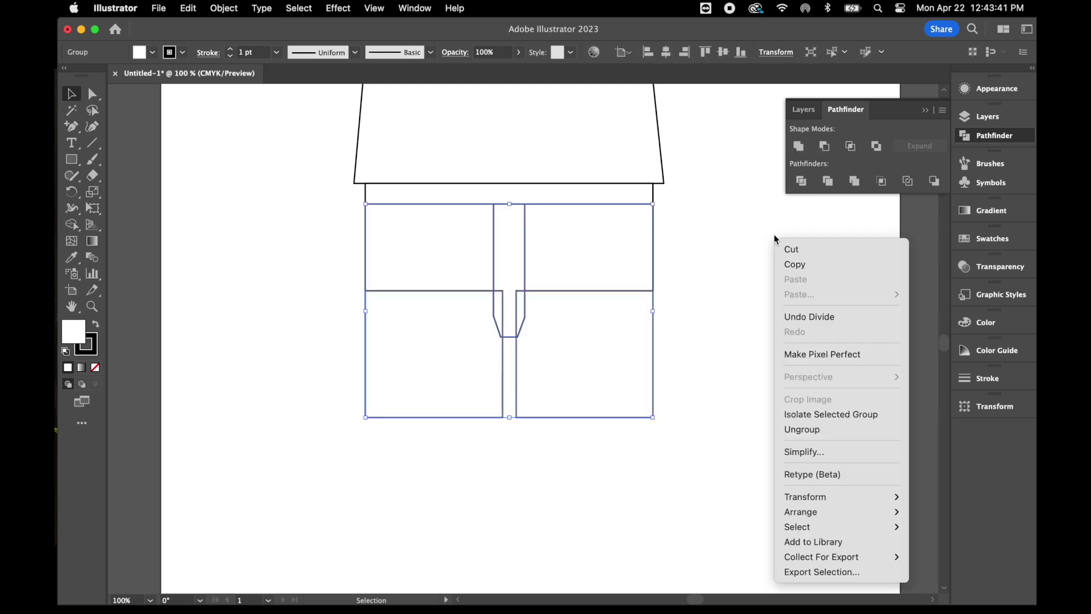
{"action": "left_click", "coordinate": [796, 431]}
{"action": "left_click", "coordinate": [759, 331]}
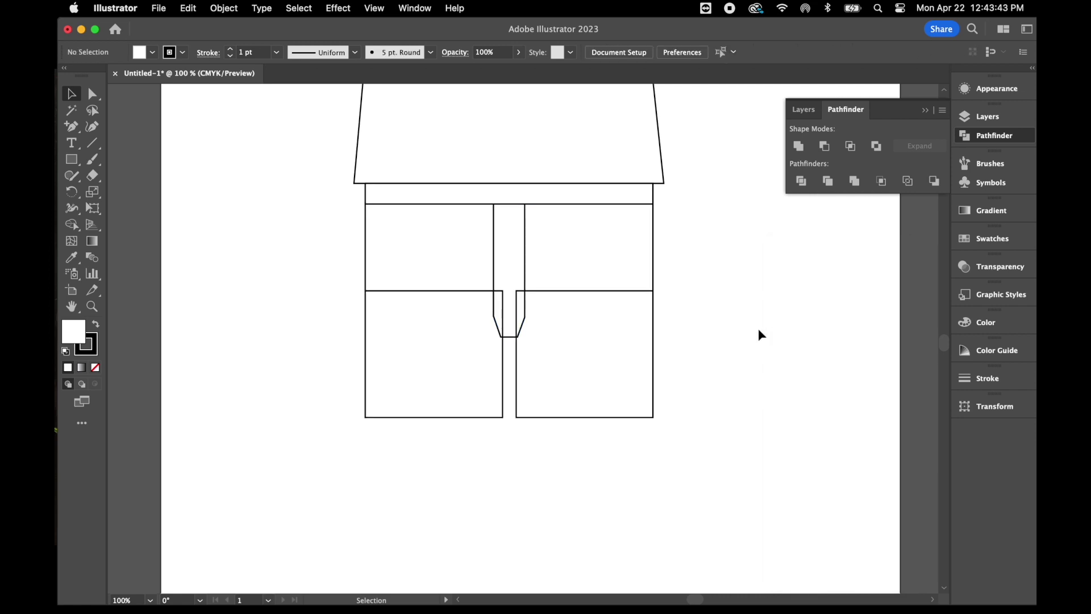
- Unite the overlap slivers on both sides with the tapered centre strip so it forms one complete shape
{"action": "left_click", "coordinate": [499, 309]}
{"action": "left_click", "coordinate": [459, 352], "text": "shift"}
{"action": "left_click", "coordinate": [798, 146]}
{"action": "left_click", "coordinate": [796, 297]}
{"action": "left_click", "coordinate": [518, 311]}
{"action": "left_click", "coordinate": [519, 268], "text": "shift"}
{"action": "left_click", "coordinate": [799, 149]}
{"action": "left_click", "coordinate": [753, 299]}
- Draw a shallow foot rectangle directly beneath each leg, matching the leg's width
{"action": "left_click", "coordinate": [78, 157]}
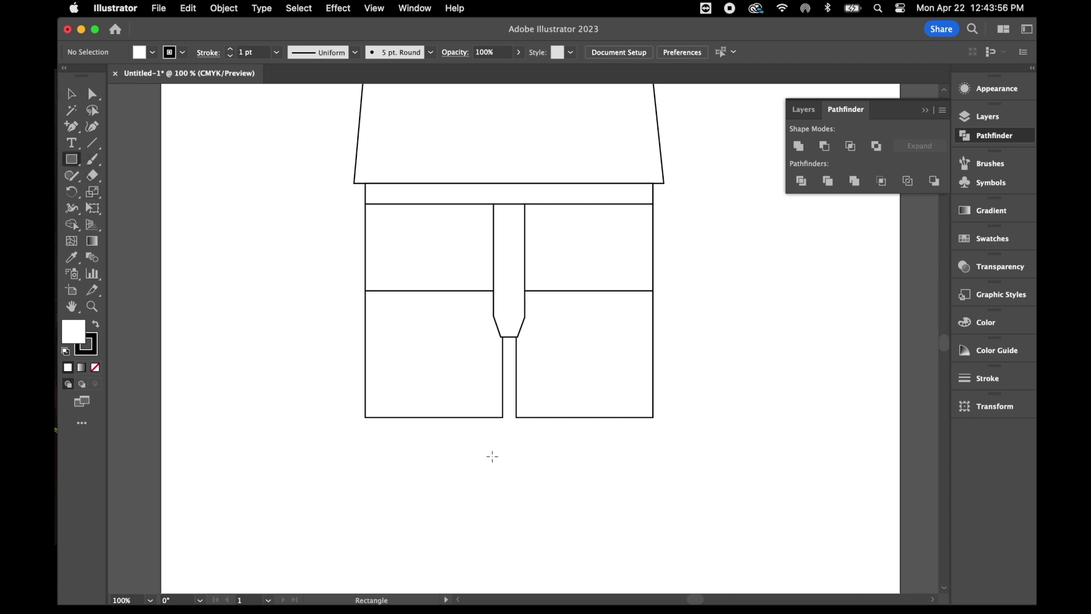
{"action": "left_click_drag", "start_coordinate": [503, 451], "coordinate": [365, 417]}
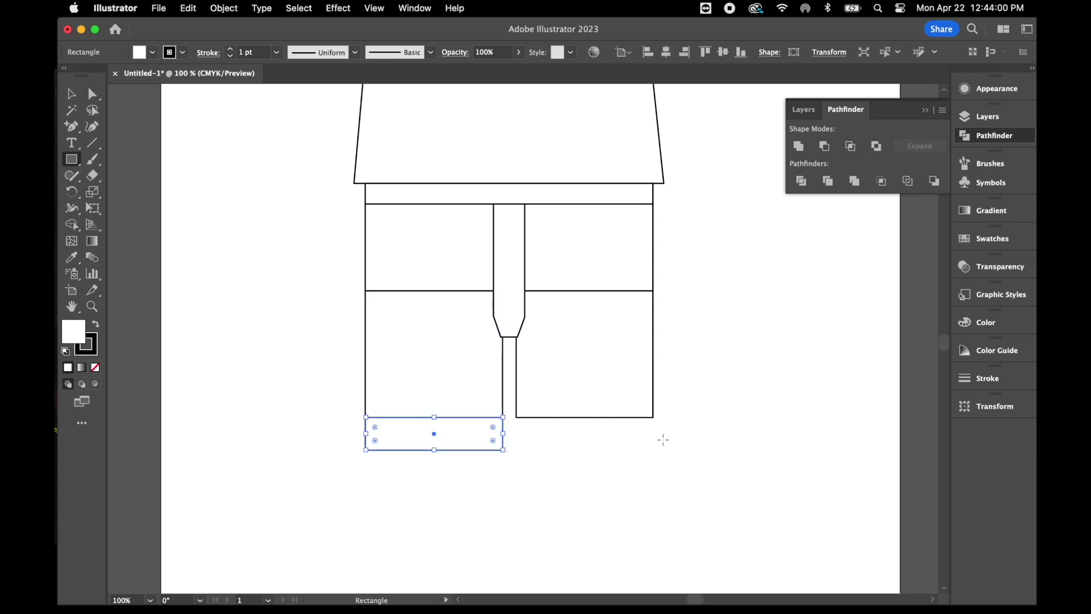
{"action": "left_click_drag", "start_coordinate": [653, 450], "coordinate": [516, 417]}
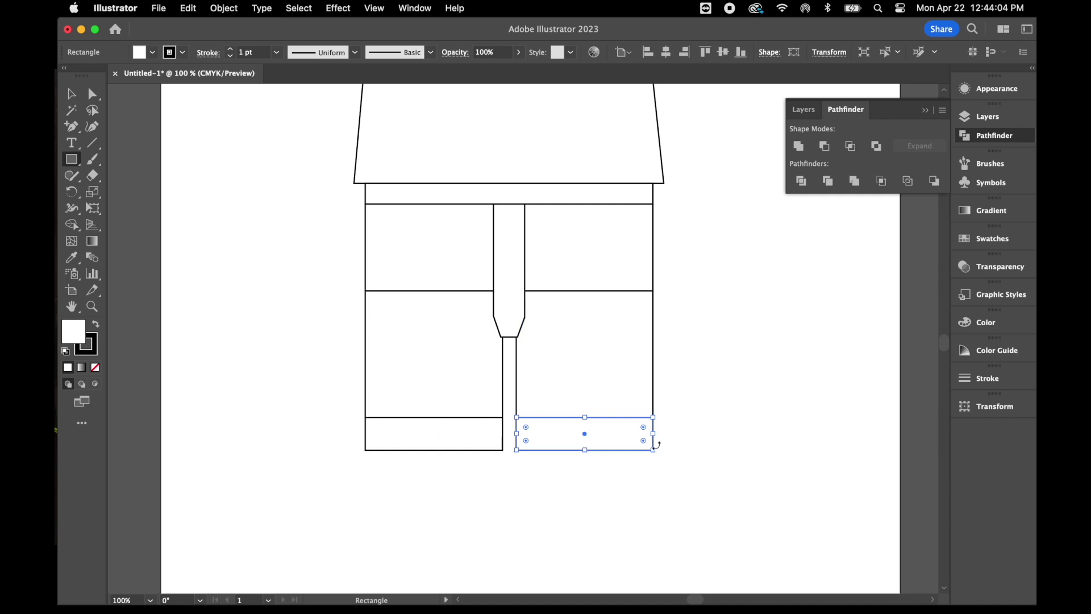
- Draw a tall, narrow ellipse beside the torso's right edge and rotate it to slope down and outward from the shoulder
{"action": "key", "text": "super+minus"}
{"action": "key", "text": "super+minus"}
{"action": "scroll", "coordinate": [653, 443], "scroll_direction": "up", "scroll_amount": 4}
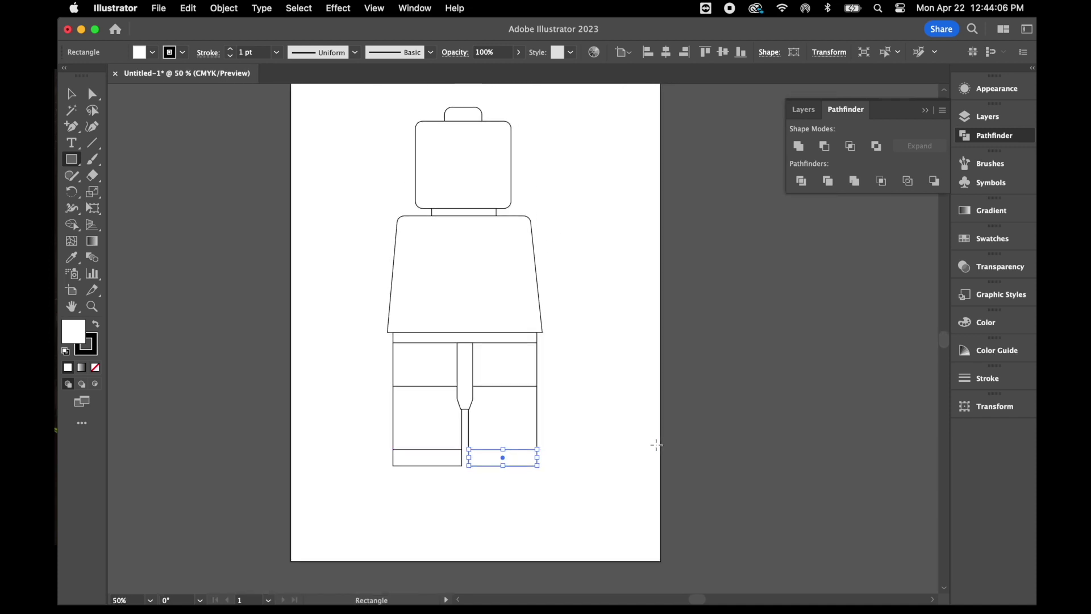
{"action": "left_click", "coordinate": [71, 159]}
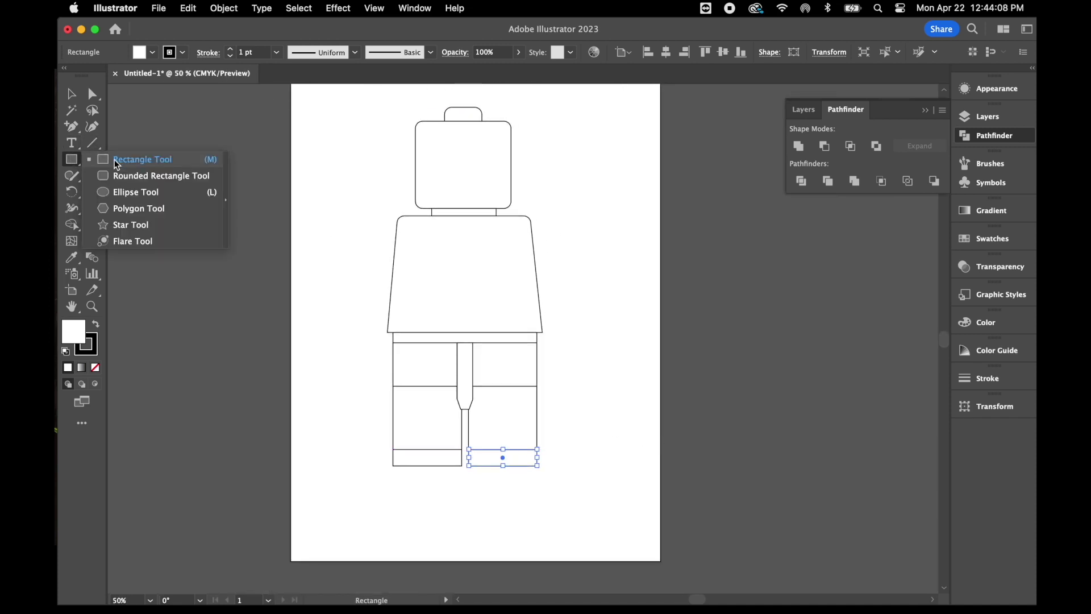
{"action": "left_click", "coordinate": [137, 193]}
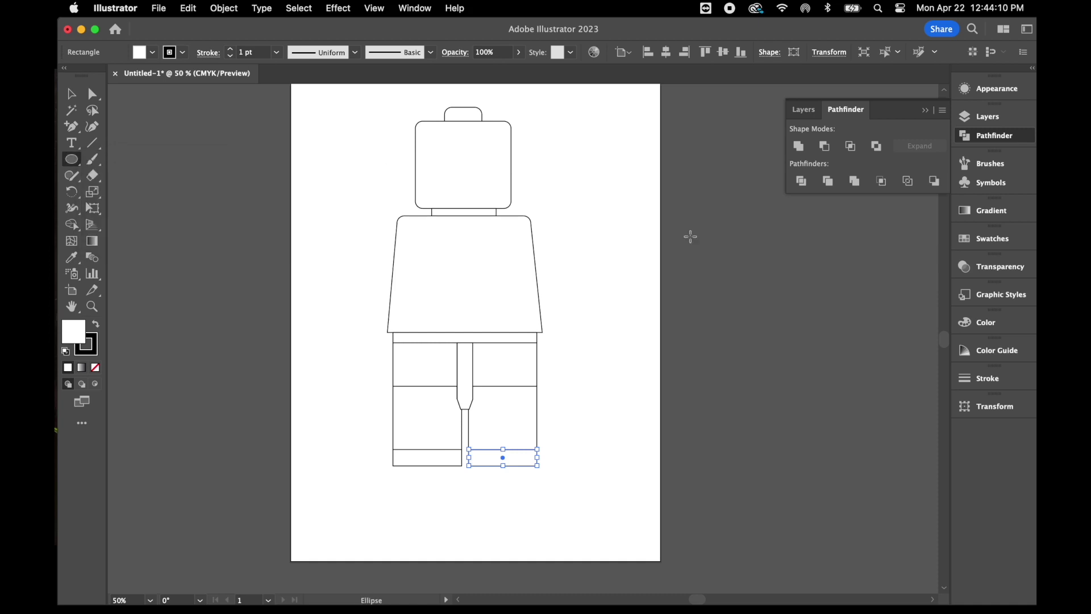
{"action": "mouse_move", "coordinate": [586, 260]}
{"action": "left_mouse_down"}
{"action": "mouse_move", "coordinate": [585, 311]}
{"action": "mouse_move", "coordinate": [613, 302]}
{"action": "mouse_move", "coordinate": [594, 316]}
{"action": "left_mouse_up"}
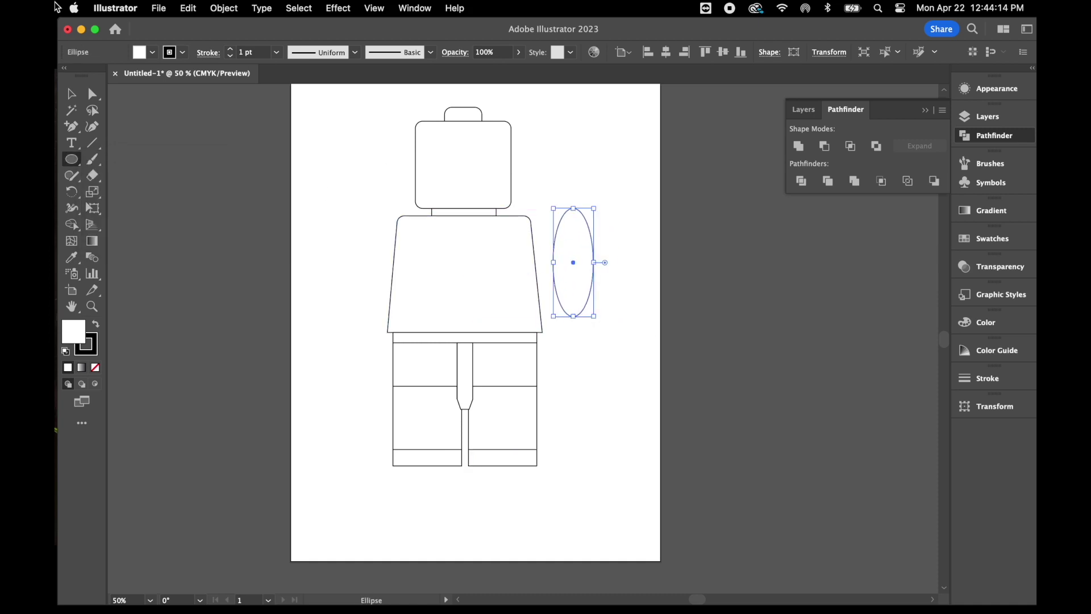
{"action": "left_click", "coordinate": [71, 94]}
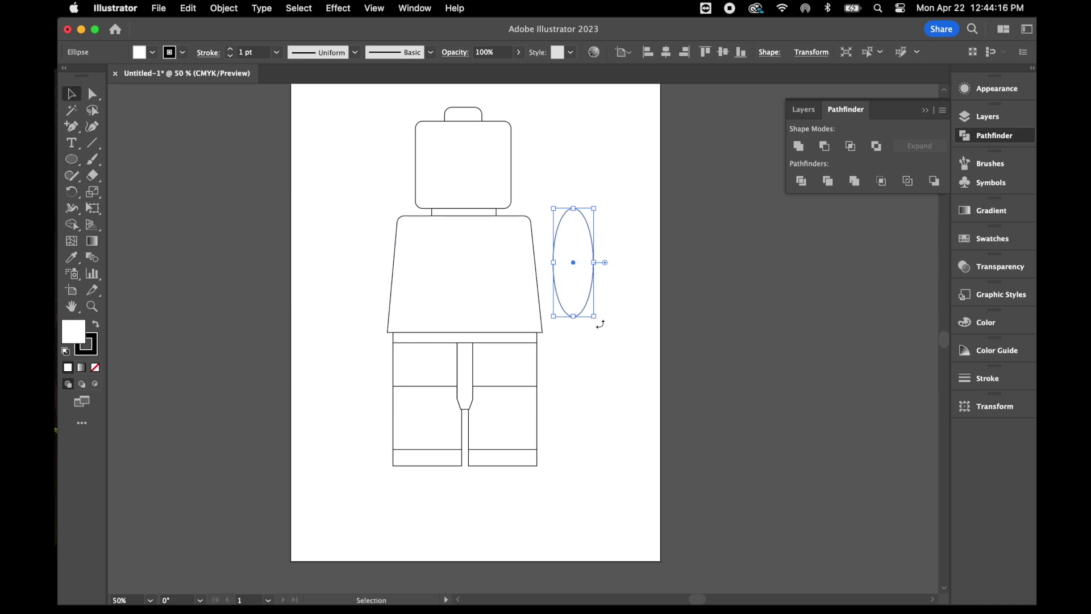
{"action": "left_click_drag", "start_coordinate": [595, 316], "coordinate": [630, 298]}
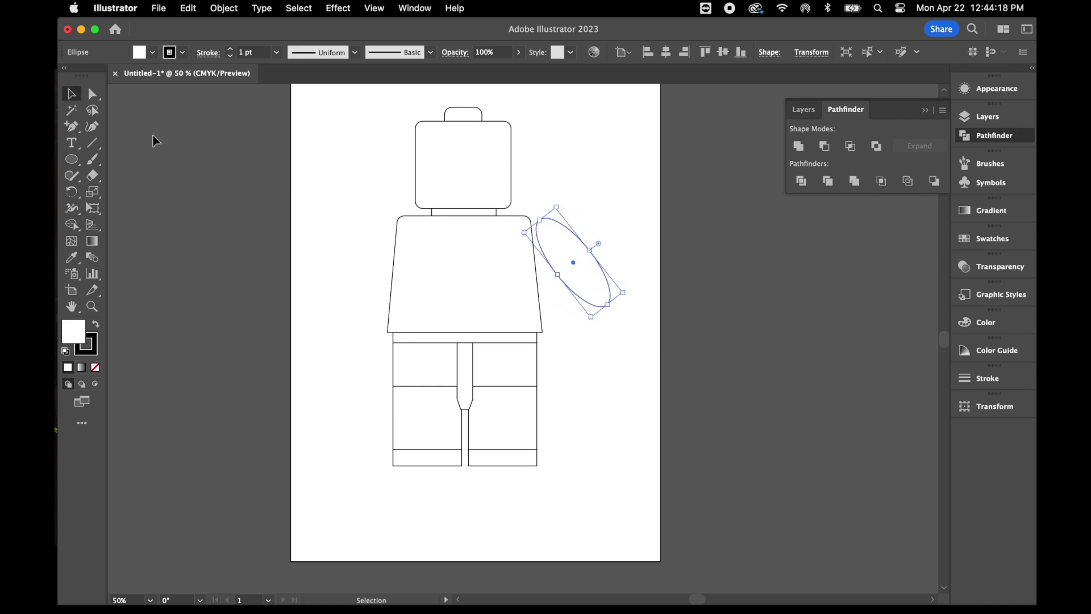
- Reshape the ellipse into an upper arm by adjusting the curve handles on its inner side, and scale it down slightly
{"action": "left_click", "coordinate": [93, 92]}
{"action": "left_click_drag", "start_coordinate": [561, 280], "coordinate": [566, 275]}
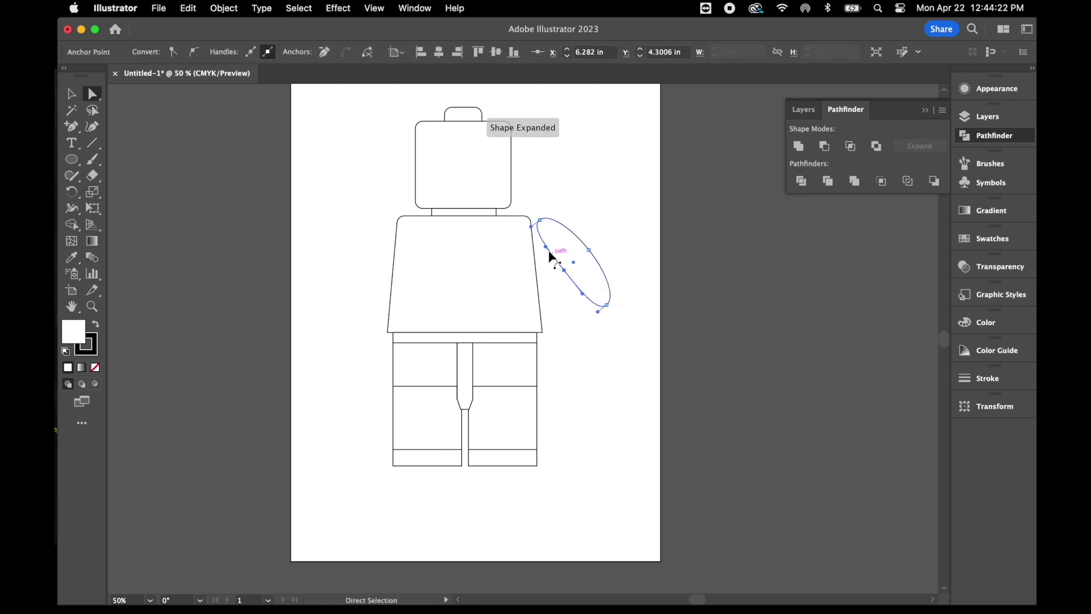
{"action": "left_click", "coordinate": [531, 226]}
{"action": "left_click", "coordinate": [603, 309]}
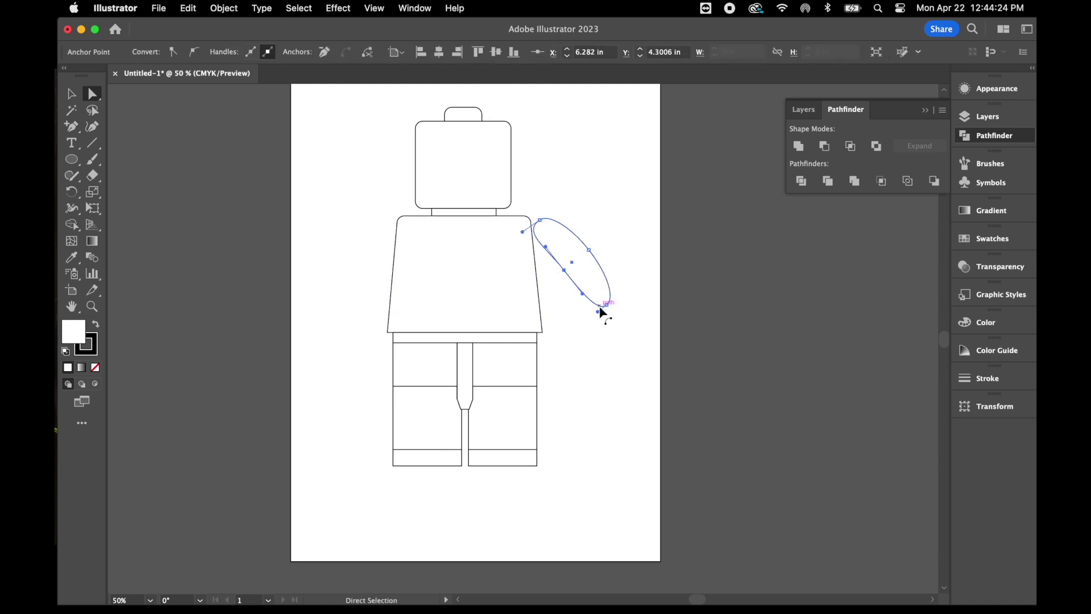
{"action": "left_click_drag", "start_coordinate": [597, 316], "coordinate": [593, 316]}
{"action": "key", "text": "v"}
{"action": "left_click_drag", "start_coordinate": [609, 303], "coordinate": [611, 278]}
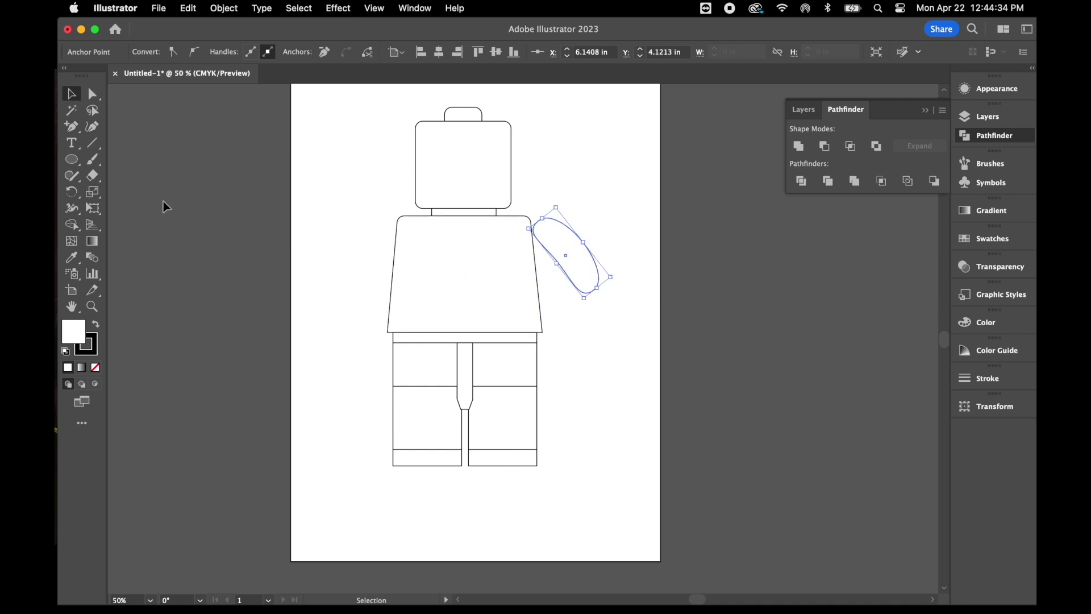
- Draw a narrow vertical forearm rectangle over the lower end of the upper arm, aligned with the arm's outer edge
{"action": "left_click_drag", "start_coordinate": [78, 156], "coordinate": [119, 158]}
{"action": "left_click_drag", "start_coordinate": [564, 269], "coordinate": [595, 343]}
{"action": "left_click", "coordinate": [71, 93]}
{"action": "left_click", "coordinate": [628, 332]}
{"action": "left_click_drag", "start_coordinate": [581, 310], "coordinate": [584, 314]}
{"action": "left_click", "coordinate": [643, 311]}
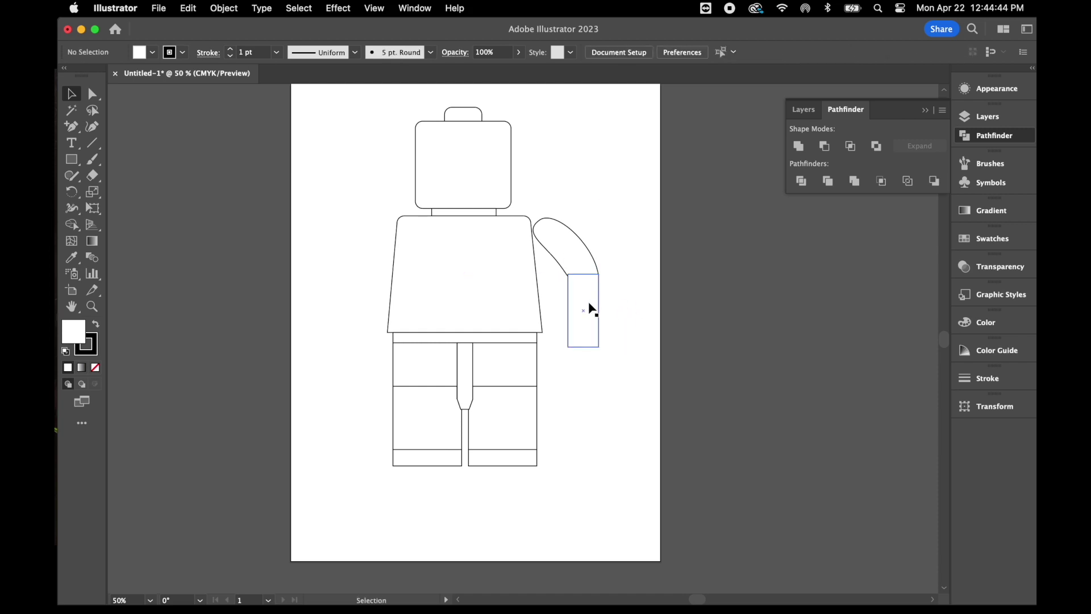
- Adjust the upper arm to meet the forearm rectangle, and unite the two shapes into one arm
{"action": "left_click", "coordinate": [577, 269]}
{"action": "left_click_drag", "start_coordinate": [559, 206], "coordinate": [569, 336]}
{"action": "left_click", "coordinate": [612, 311]}
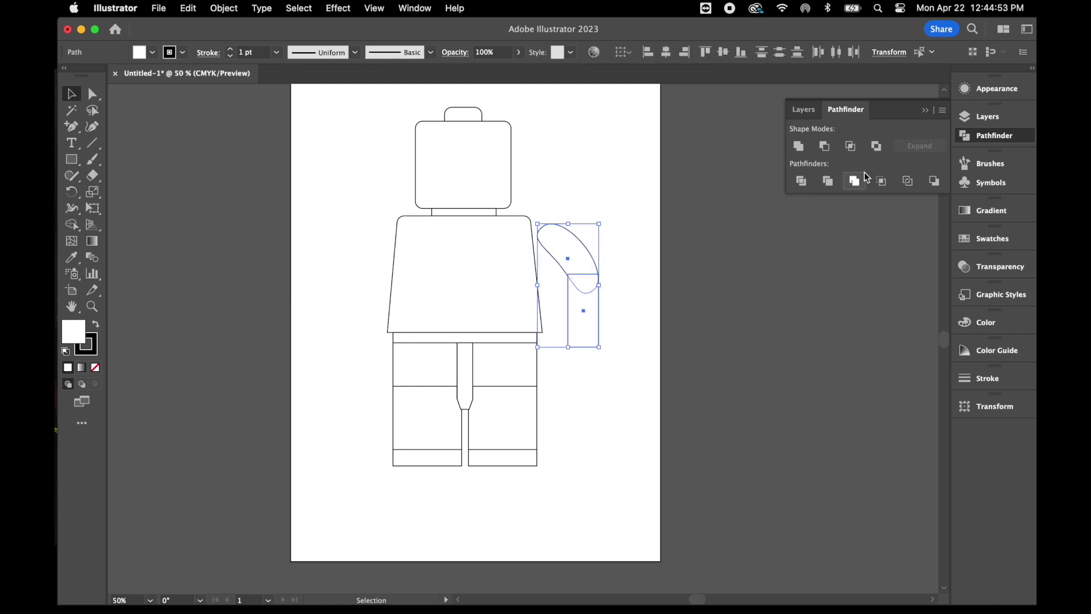
{"action": "left_click", "coordinate": [799, 147]}
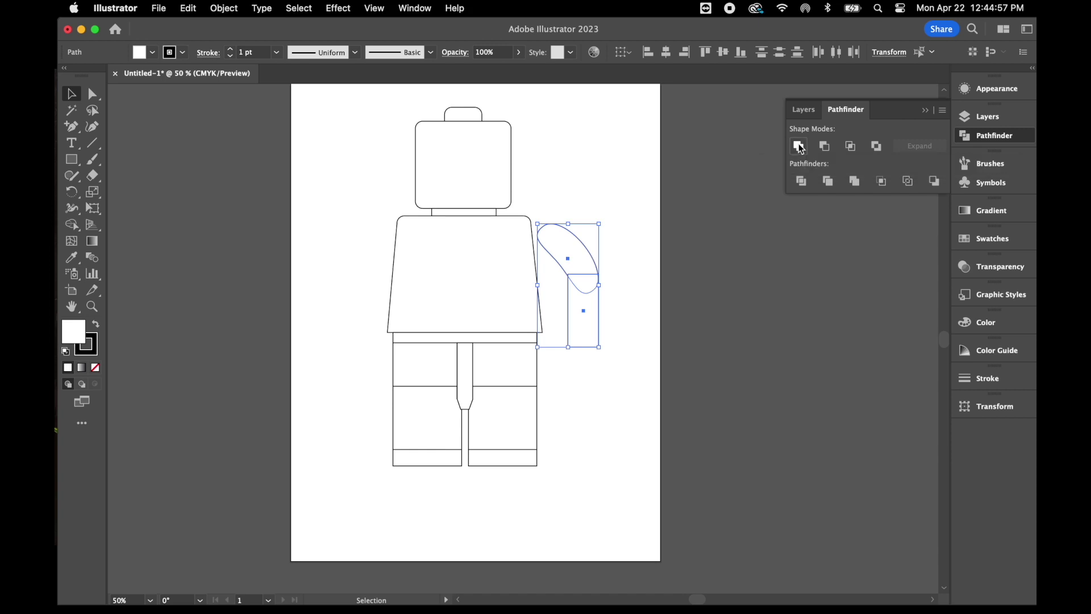
{"action": "left_click", "coordinate": [622, 340]}
- Delete the extra anchor point at the arm's outer elbow to remove the small jog in the outline
{"action": "key", "text": "super+equal"}
{"action": "key", "text": "super+equal"}
{"action": "key", "text": "super+equal"}
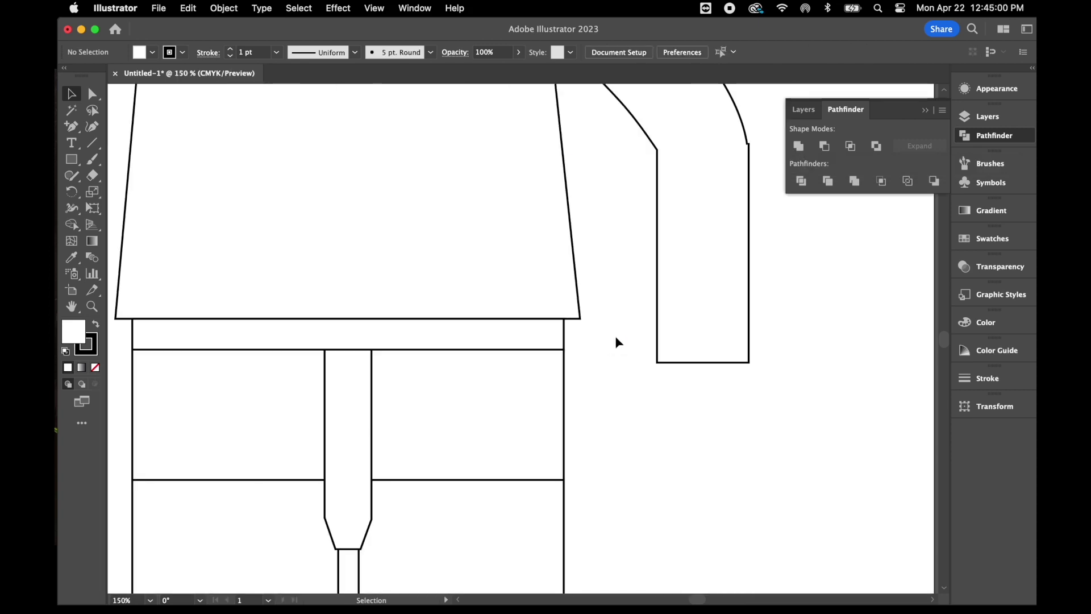
{"action": "left_click", "coordinate": [71, 126]}
{"action": "left_click", "coordinate": [137, 160]}
{"action": "left_click", "coordinate": [655, 245]}
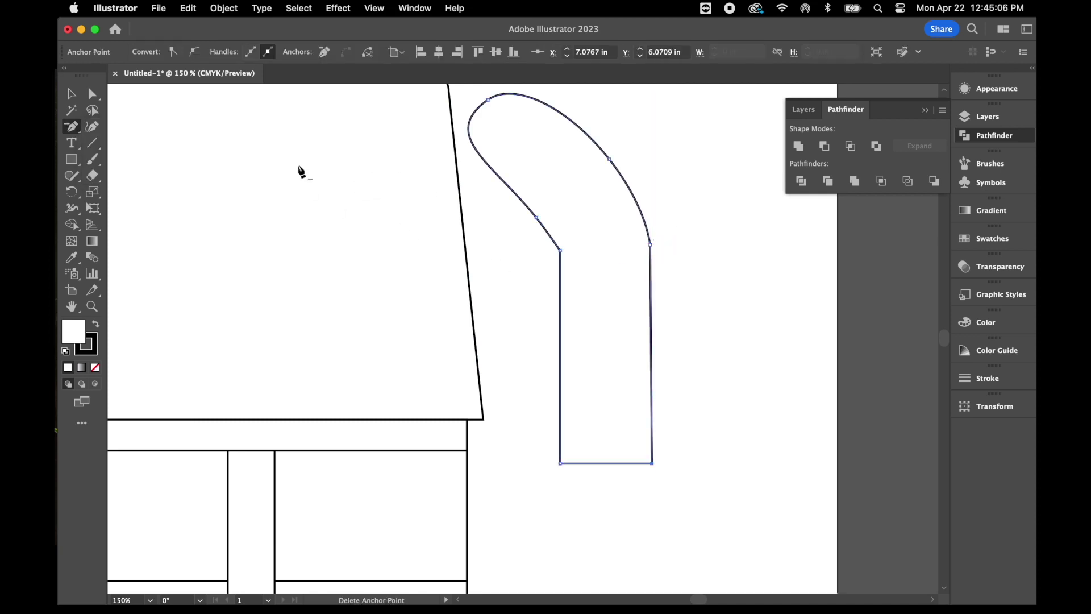
{"action": "left_click", "coordinate": [72, 94]}
{"action": "left_click", "coordinate": [750, 290]}
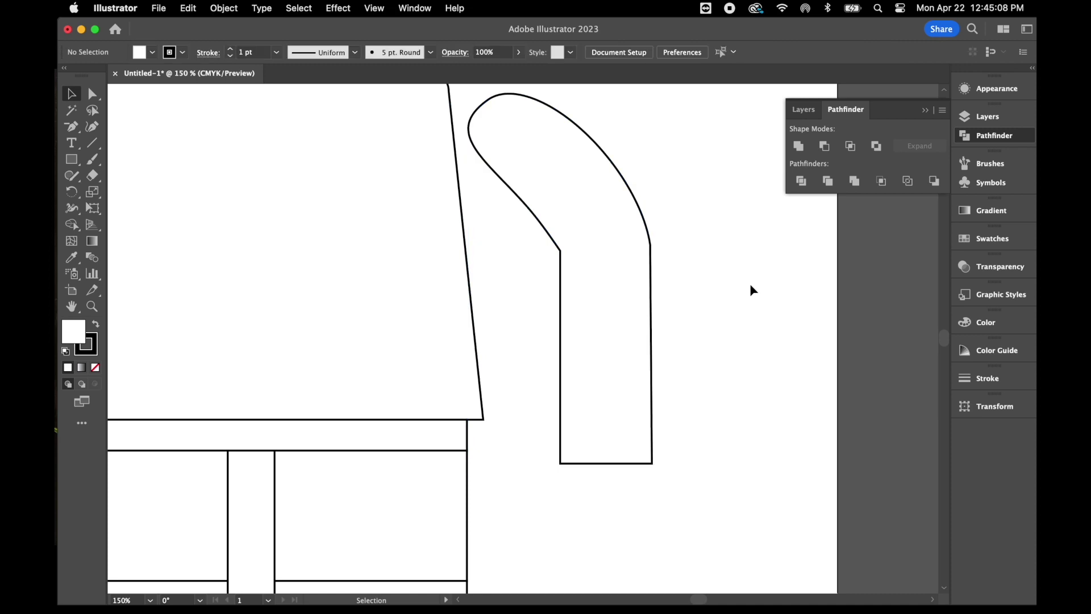
- Move the arm's outer elbow anchor point slightly outward and down to smooth the bend into the forearm
{"action": "left_click", "coordinate": [93, 94]}
{"action": "left_click_drag", "start_coordinate": [652, 255], "coordinate": [657, 258]}
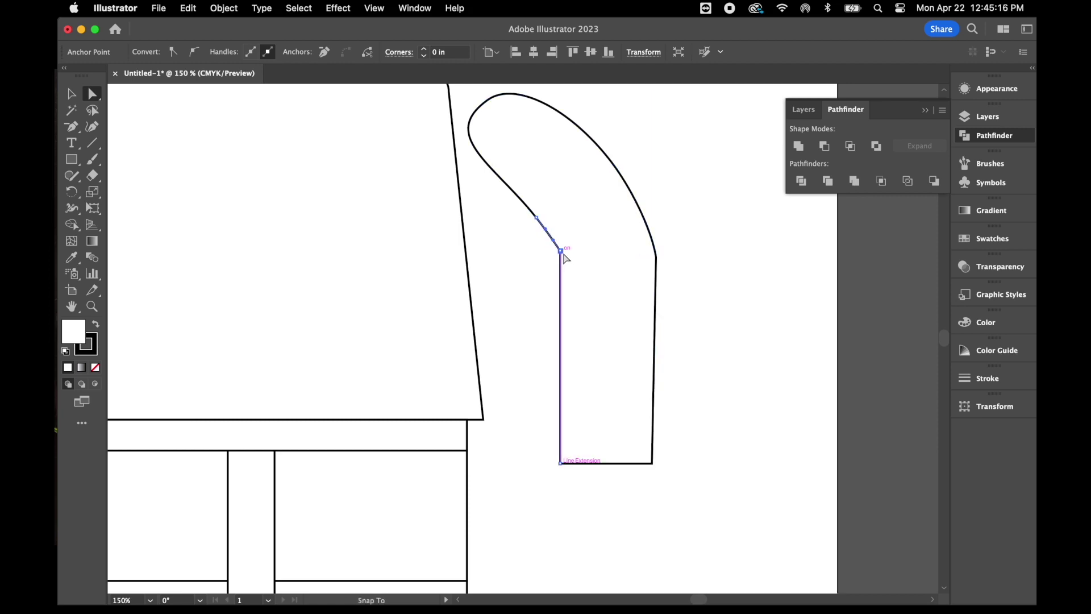
{"action": "left_click", "coordinate": [708, 325]}
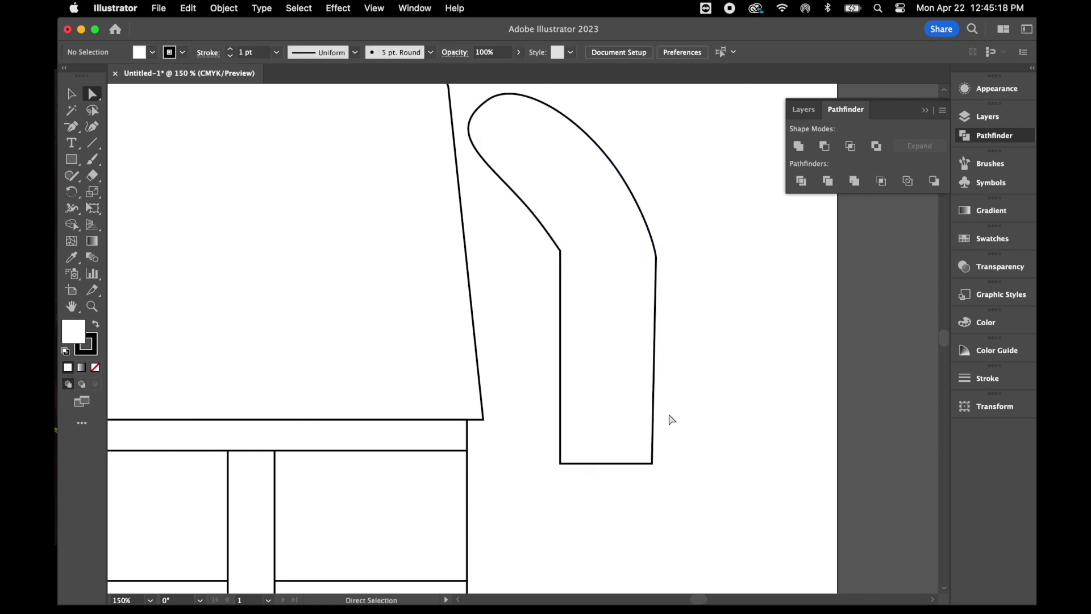
- Draw a flat ellipse as wide as the forearm, centred on its lower edge, to form the cuff opening
{"action": "key", "text": "super+minus"}
{"action": "key", "text": "super+minus"}
{"action": "key", "text": "super+plus"}
{"action": "key", "text": "super+plus"}
{"action": "scroll", "coordinate": [640, 409], "scroll_direction": "down", "scroll_amount": 4}
{"action": "left_click_drag", "start_coordinate": [70, 161], "coordinate": [129, 193]}
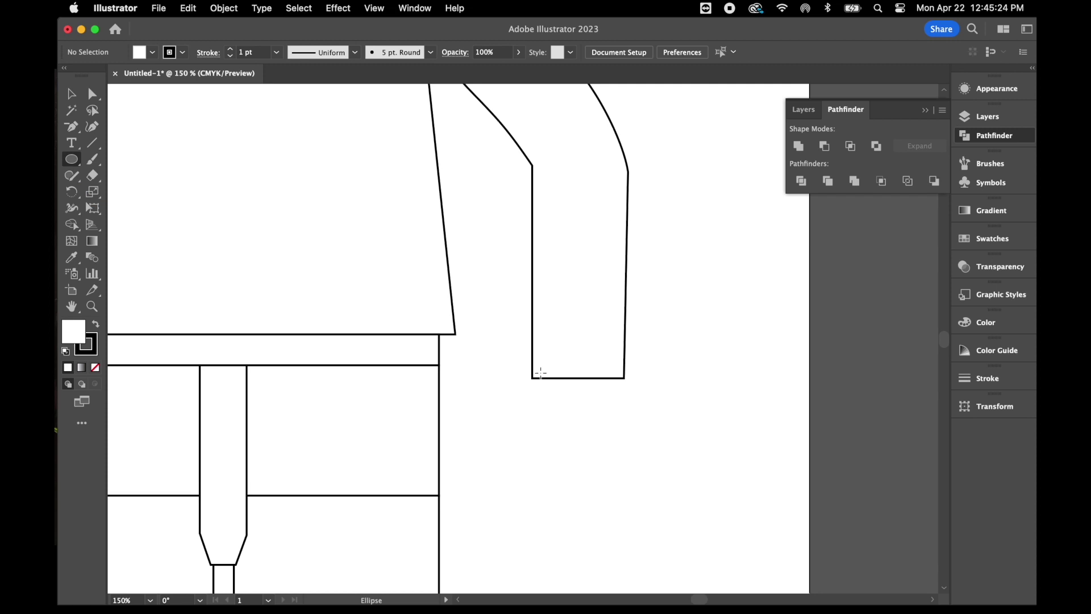
{"action": "left_click_drag", "start_coordinate": [531, 370], "coordinate": [624, 392]}
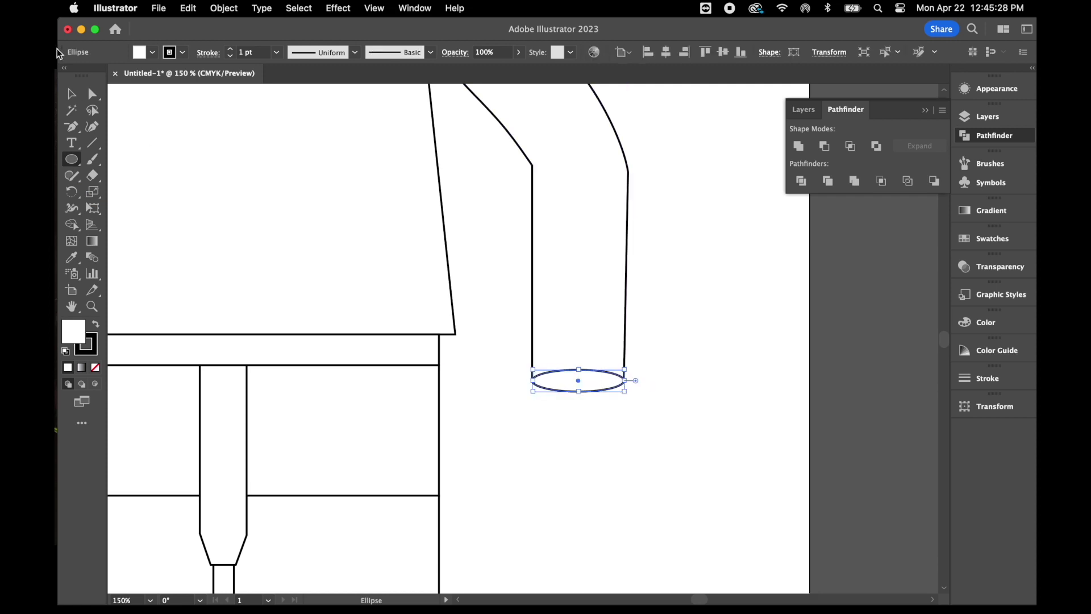
- Divide the arm and the cuff ellipse where they overlap, and ungroup the resulting pieces
{"action": "left_click", "coordinate": [74, 92]}
{"action": "left_click", "coordinate": [682, 409]}
{"action": "left_click_drag", "start_coordinate": [683, 349], "coordinate": [534, 437]}
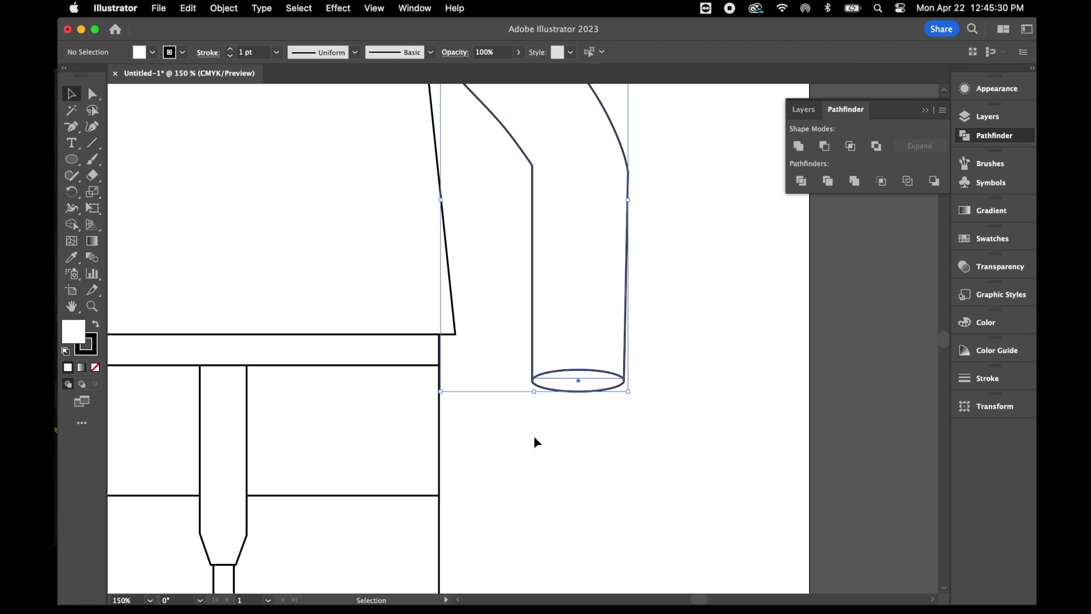
{"action": "left_click", "coordinate": [801, 180]}
{"action": "right_click", "coordinate": [744, 294]}
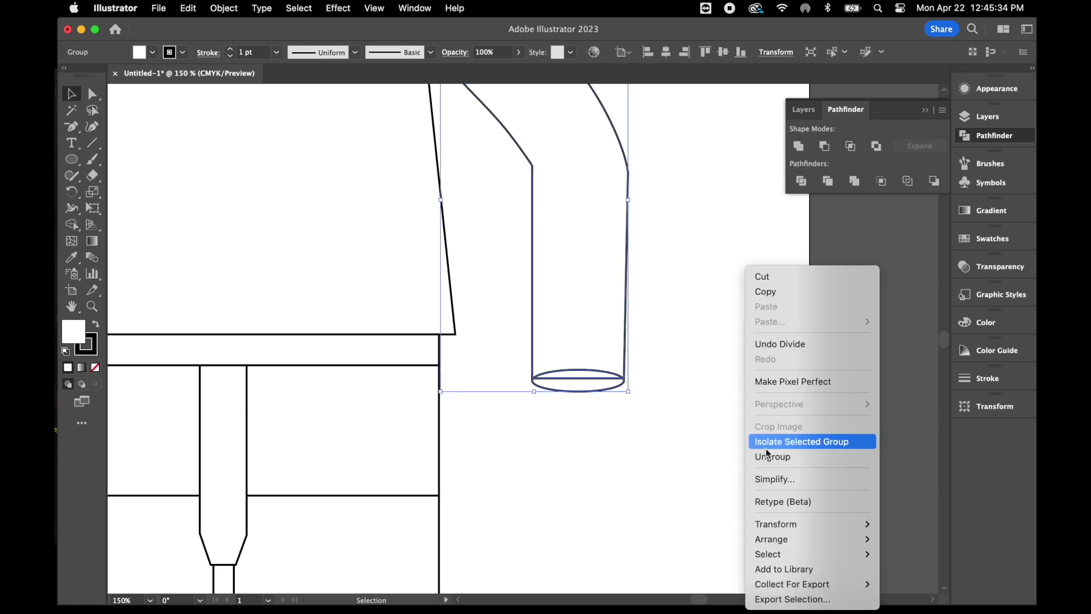
{"action": "left_click", "coordinate": [761, 455]}
{"action": "left_click", "coordinate": [667, 455]}
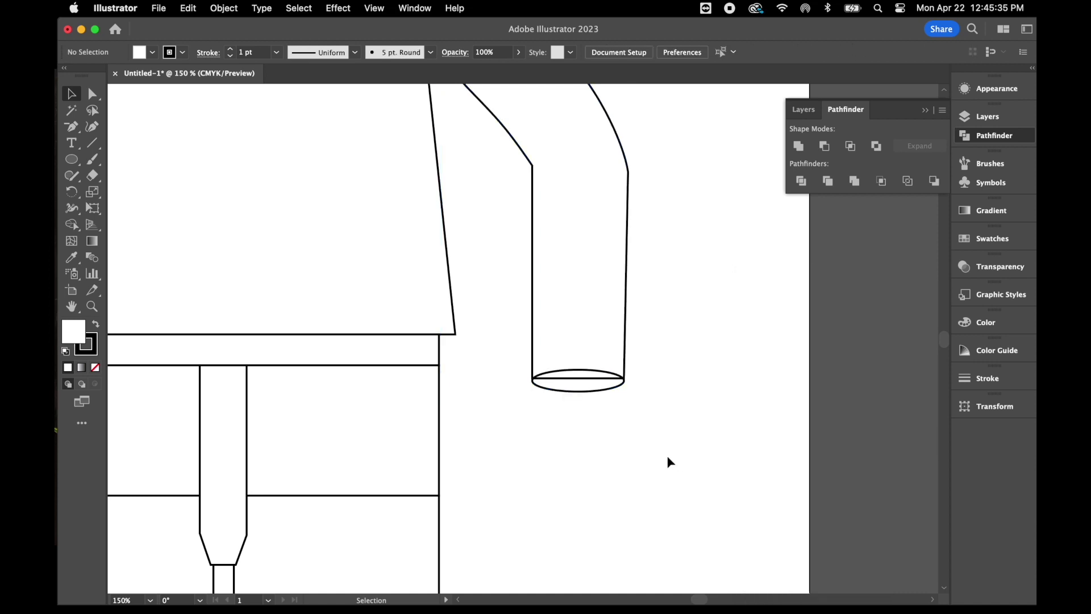
- Unite the two halves of the cuff ellipse into a single oval at the forearm's end
{"action": "left_click", "coordinate": [575, 379]}
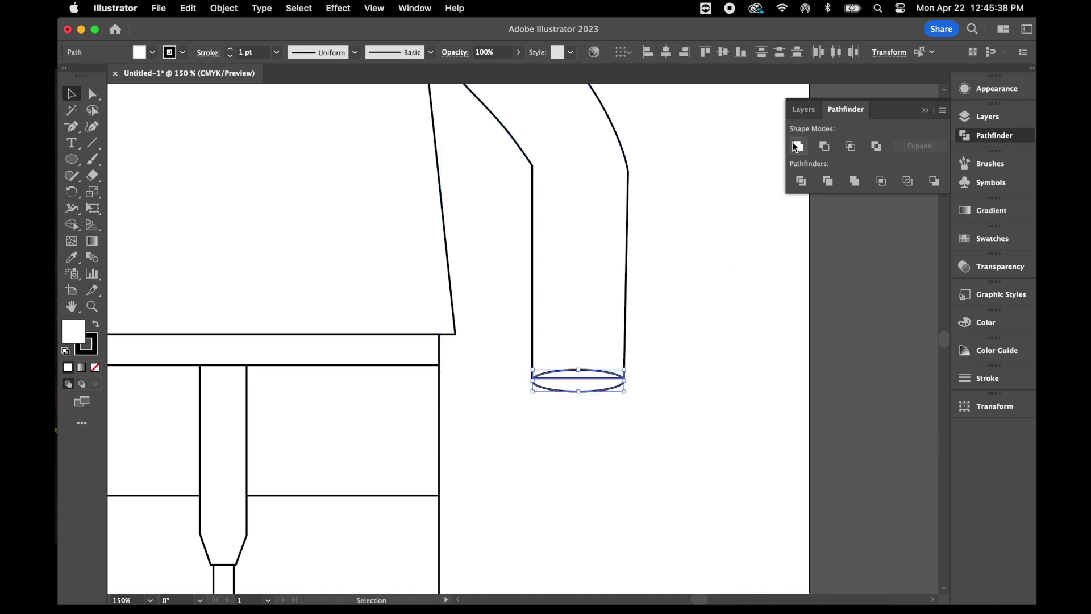
{"action": "left_click", "coordinate": [713, 311]}
{"action": "scroll", "coordinate": [499, 415], "scroll_direction": "down", "scroll_amount": 2}
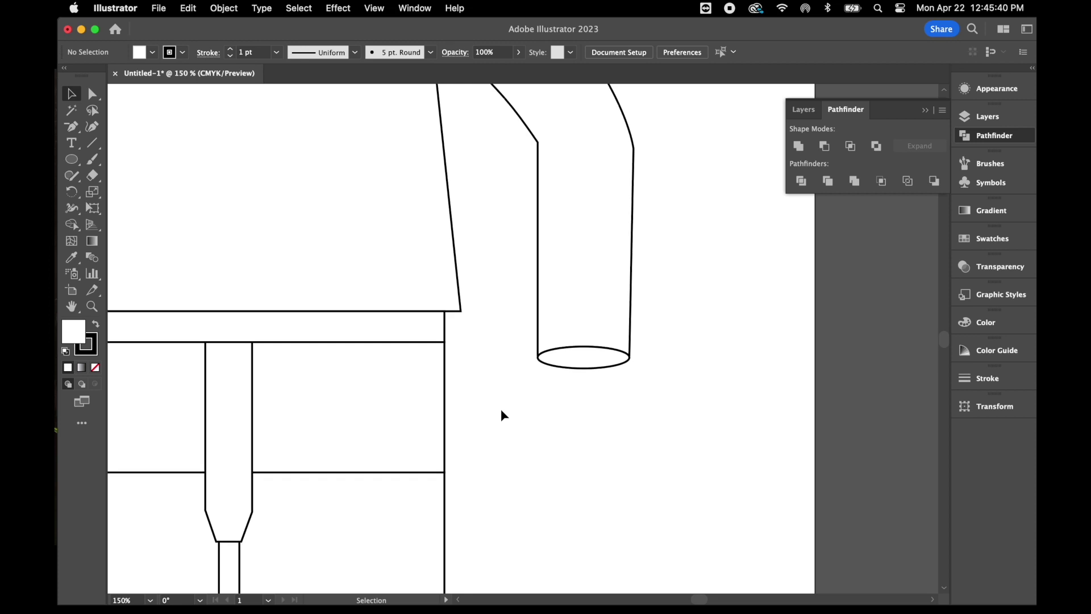
- Draw a large circle below the cuff for the hand and a much smaller circle just above it for the wrist
{"action": "left_click", "coordinate": [71, 161]}
{"action": "scroll", "coordinate": [620, 452], "scroll_direction": "down", "scroll_amount": 2}
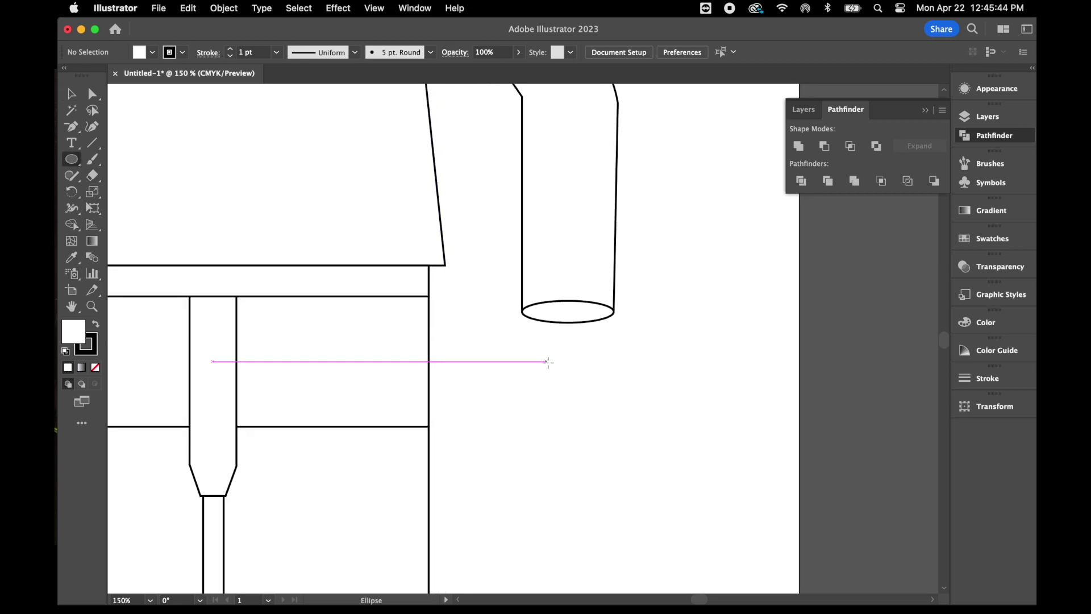
{"action": "left_click_drag", "start_coordinate": [513, 383], "coordinate": [639, 508]}
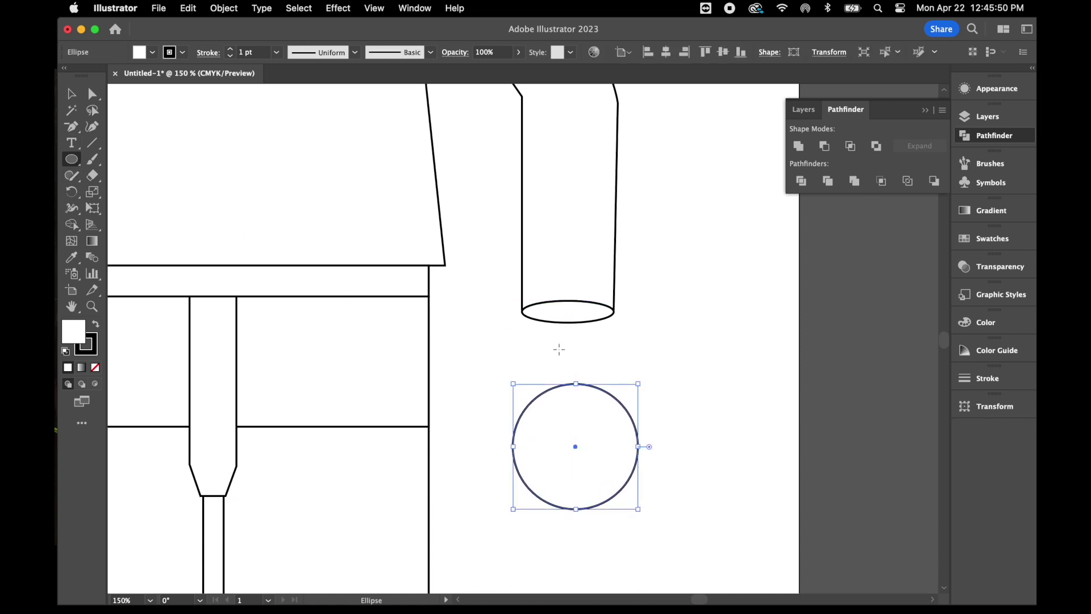
{"action": "left_click_drag", "start_coordinate": [557, 340], "coordinate": [597, 379]}
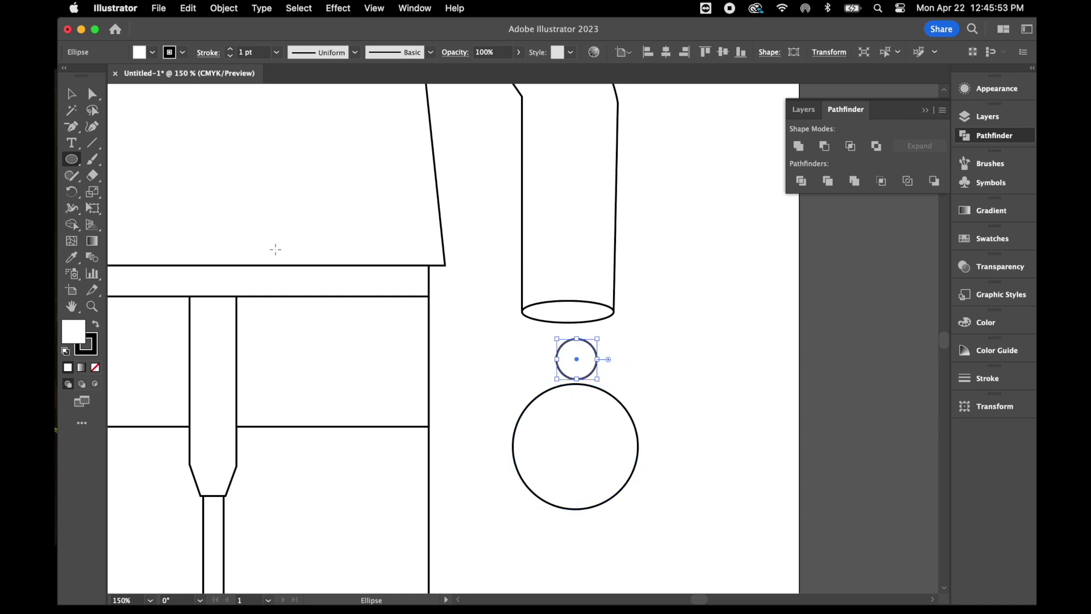
- Draw a rectangle from the small wrist circle into the hand circle, and unite it with the small circle into a round-topped wrist peg
{"action": "left_click", "coordinate": [74, 164]}
{"action": "left_click", "coordinate": [144, 160]}
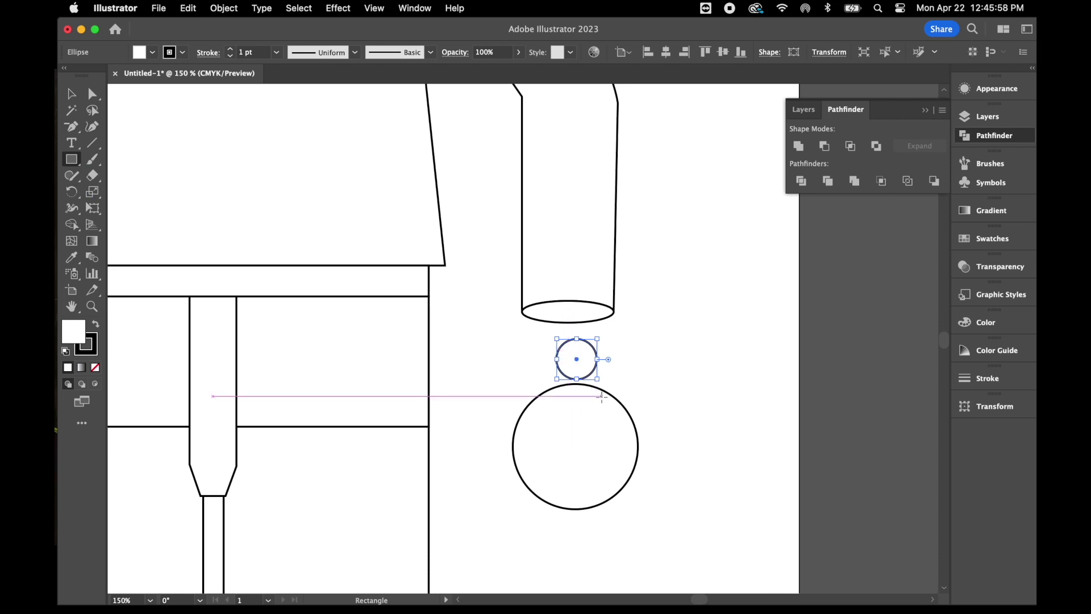
{"action": "left_click_drag", "start_coordinate": [598, 397], "coordinate": [556, 355]}
{"action": "left_click", "coordinate": [71, 93]}
{"action": "left_click", "coordinate": [739, 340]}
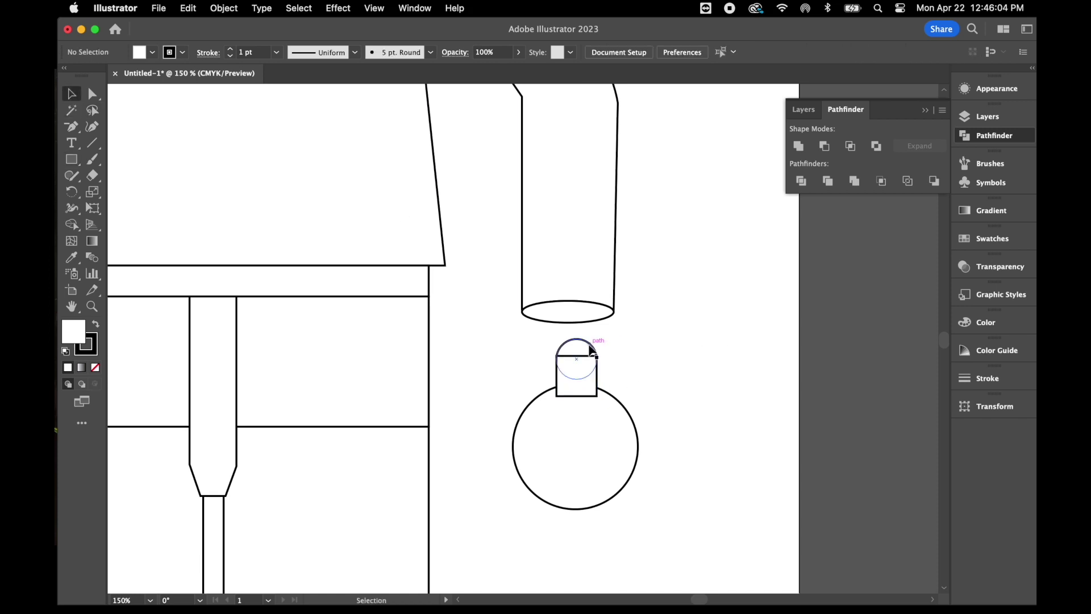
{"action": "left_click_drag", "start_coordinate": [583, 351], "coordinate": [555, 368]}
{"action": "left_click", "coordinate": [658, 352]}
{"action": "left_click", "coordinate": [798, 146]}
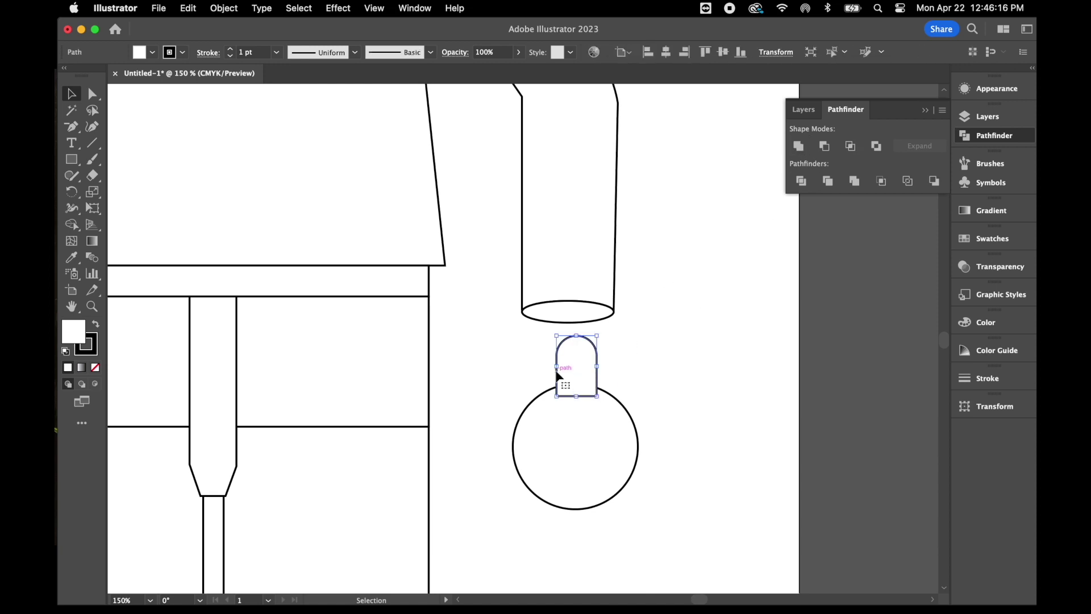
- Widen the wrist peg slightly and lower it into the large circle, and unite both into one hand outline
{"action": "mouse_move", "coordinate": [556, 367]}
{"action": "left_mouse_down"}
{"action": "mouse_move", "coordinate": [546, 367]}
{"action": "mouse_move", "coordinate": [568, 368]}
{"action": "mouse_move", "coordinate": [548, 367]}
{"action": "mouse_move", "coordinate": [570, 388]}
{"action": "mouse_move", "coordinate": [566, 380]}
{"action": "left_mouse_up"}
{"action": "left_click", "coordinate": [673, 363]}
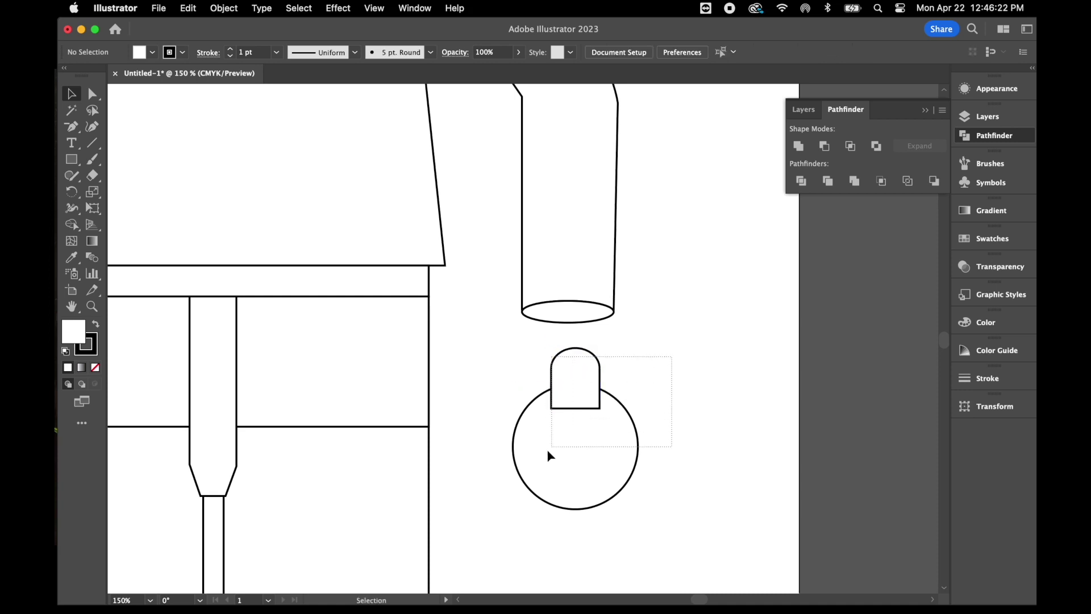
{"action": "left_click_drag", "start_coordinate": [547, 451], "coordinate": [547, 451]}
{"action": "left_click", "coordinate": [799, 146]}
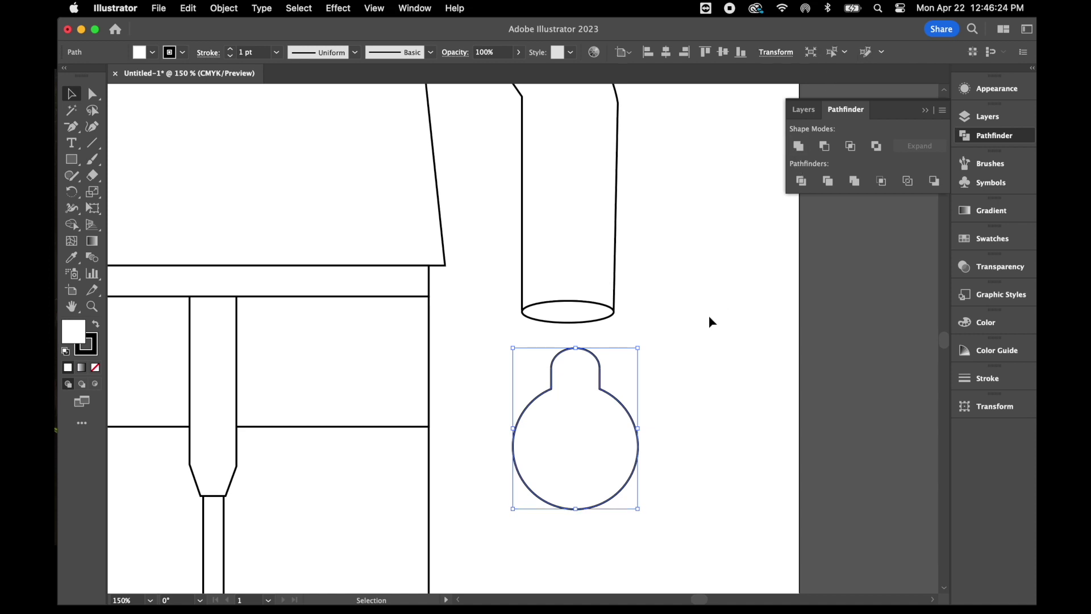
- Move the hand up so its wrist peg sits inside the cuff oval, and flatten the hand slightly to fit
{"action": "left_click", "coordinate": [708, 320]}
{"action": "left_click_drag", "start_coordinate": [585, 470], "coordinate": [569, 428]}
{"action": "left_click_drag", "start_coordinate": [632, 466], "coordinate": [575, 408]}
{"action": "left_click", "coordinate": [714, 391]}
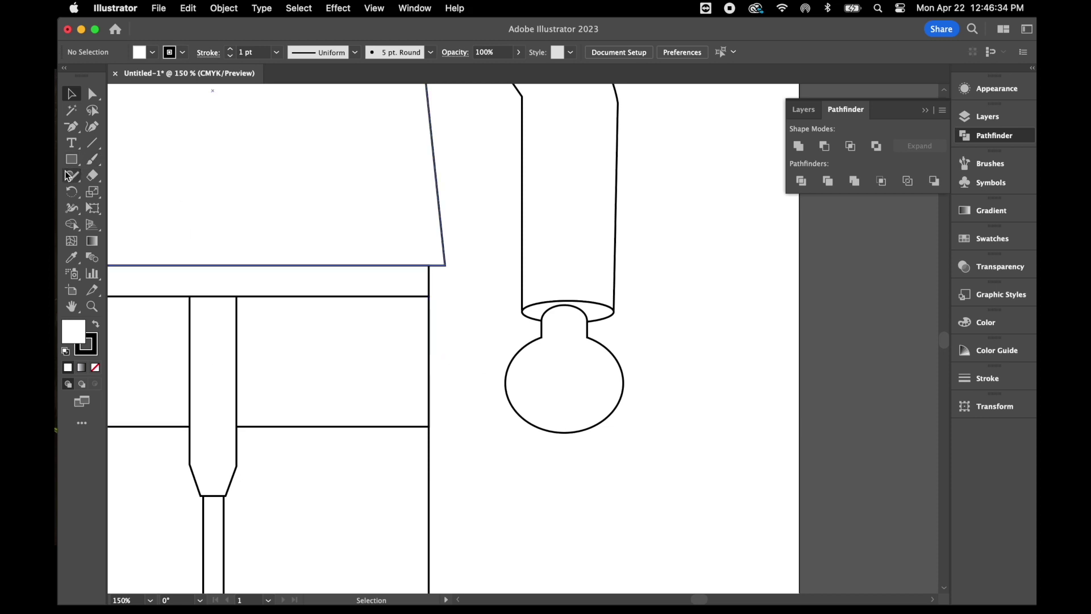
- Draw a circle centred in the lower part of the hand, and flatten it into a horizontal oval
{"action": "left_click_drag", "start_coordinate": [78, 165], "coordinate": [135, 194]}
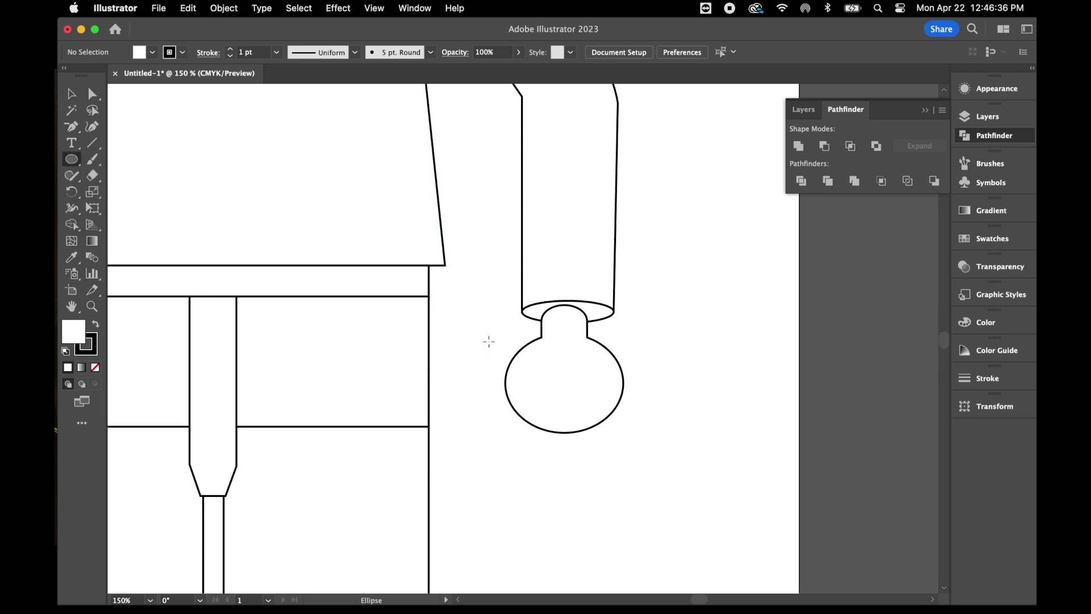
{"action": "left_click_drag", "start_coordinate": [540, 375], "coordinate": [608, 441]}
{"action": "key", "text": "v"}
{"action": "left_click_drag", "start_coordinate": [572, 406], "coordinate": [561, 394]}
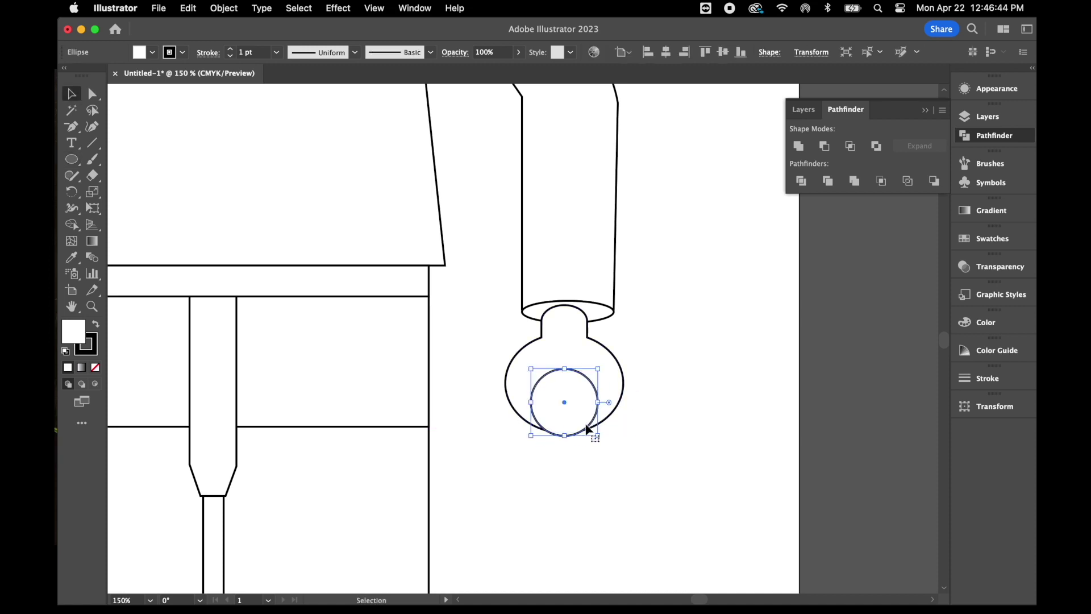
{"action": "left_click_drag", "start_coordinate": [564, 435], "coordinate": [569, 419]}
{"action": "left_click_drag", "start_coordinate": [566, 370], "coordinate": [566, 378]}
{"action": "left_click", "coordinate": [659, 396]}
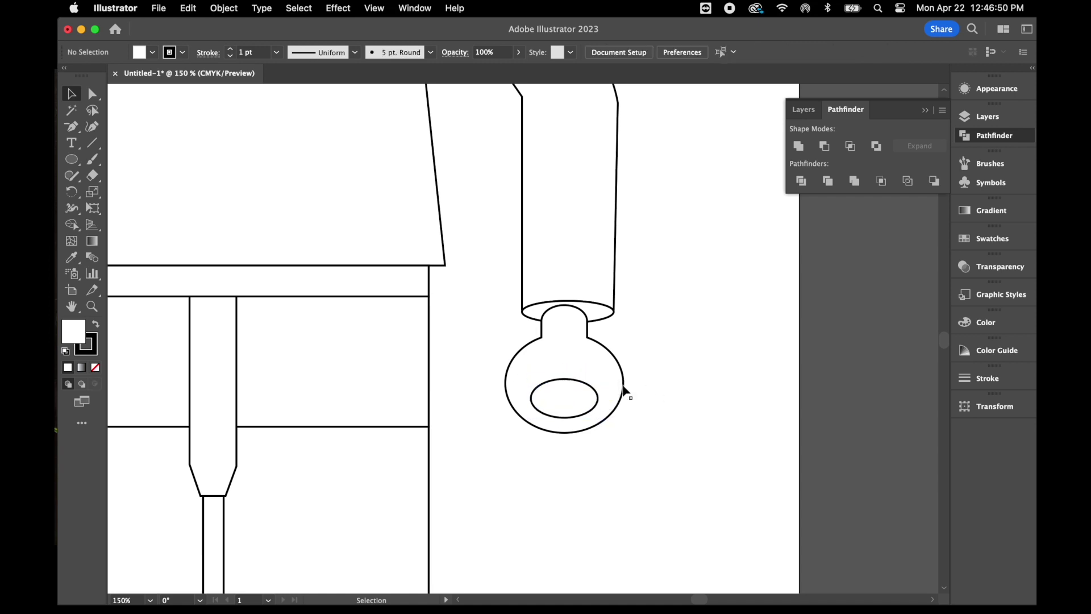
- Duplicate the hand outline, turn the copy upside down, and place it at reduced size over the hand's lower edge
{"action": "left_click", "coordinate": [615, 365]}
{"action": "key", "text": "a"}
{"action": "key", "text": "v"}
{"action": "left_click_drag", "start_coordinate": [575, 355], "coordinate": [587, 472]}
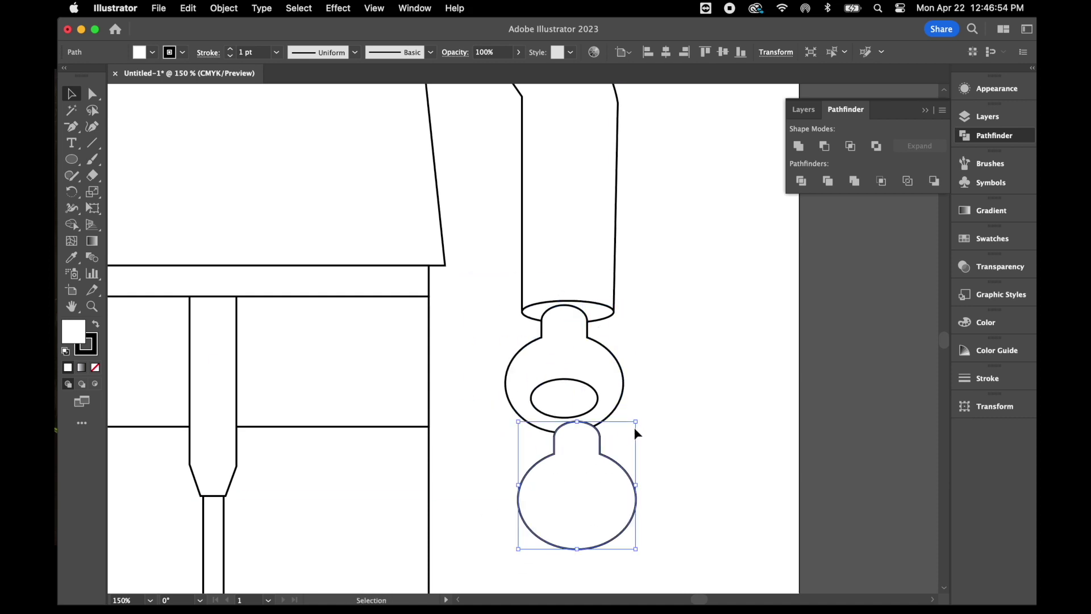
{"action": "left_click_drag", "start_coordinate": [644, 415], "coordinate": [518, 546]}
{"action": "left_click_drag", "start_coordinate": [519, 486], "coordinate": [560, 439]}
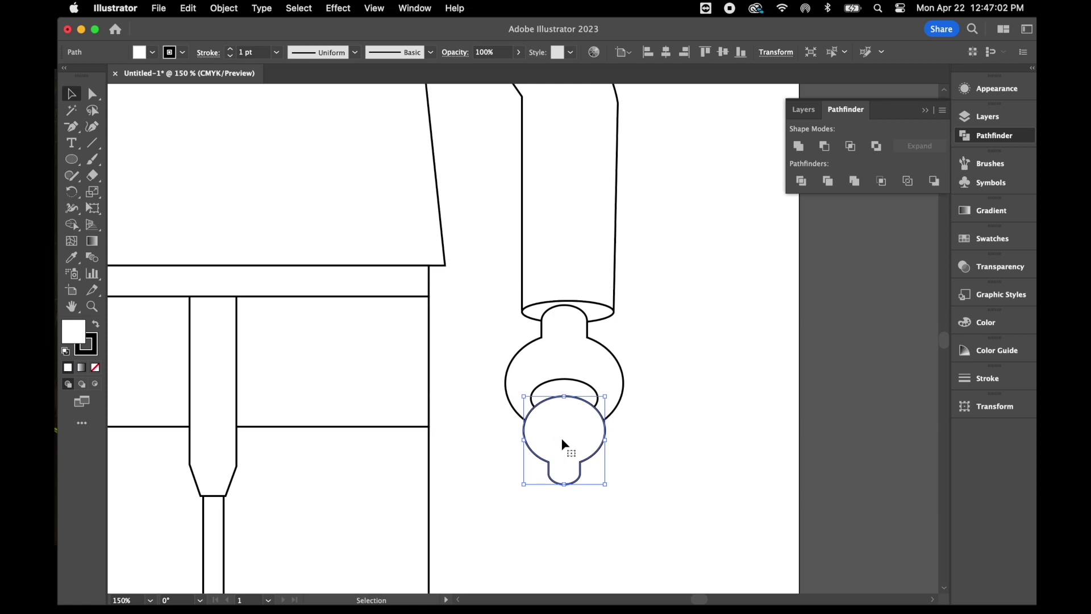
{"action": "left_click_drag", "start_coordinate": [565, 480], "coordinate": [566, 476]}
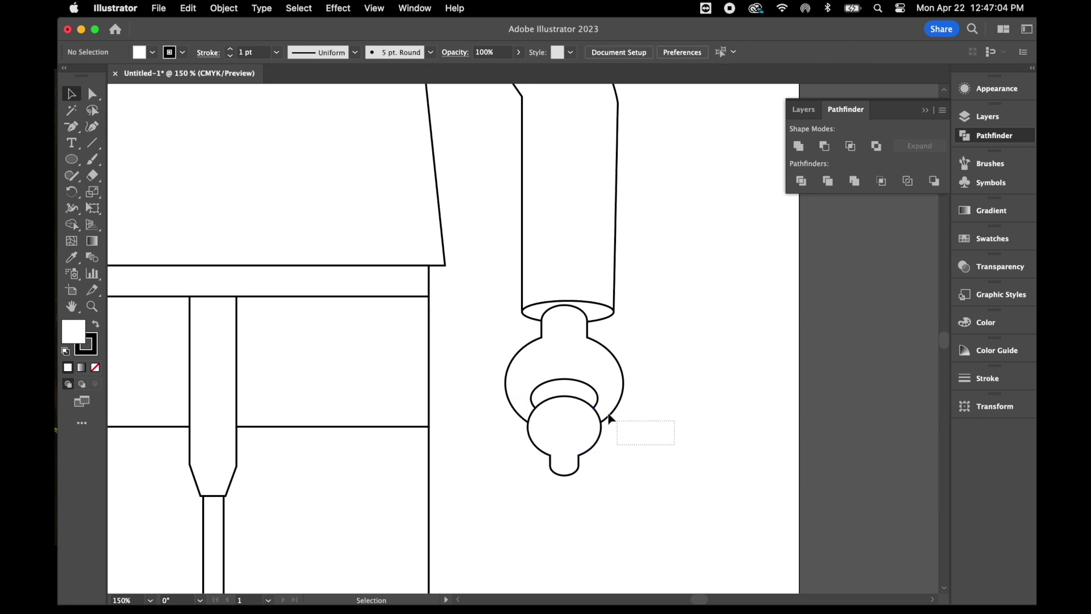
- Make the oval inside the hand narrower and taller, and set the further reduced keyhole-shaped copy just below the hand
{"action": "left_click", "coordinate": [594, 393], "text": "shift"}
{"action": "left_click", "coordinate": [591, 389], "text": "shift"}
{"action": "left_click_drag", "start_coordinate": [601, 378], "coordinate": [567, 361]}
{"action": "left_click", "coordinate": [596, 386]}
{"action": "left_click", "coordinate": [567, 392]}
{"action": "left_click", "coordinate": [673, 398]}
{"action": "left_click_drag", "start_coordinate": [569, 448], "coordinate": [569, 490]}
- Lengthen the stem of the keyhole shape downward, and move the shape up so its round head sits inside the hand's oval
{"action": "left_click", "coordinate": [92, 93]}
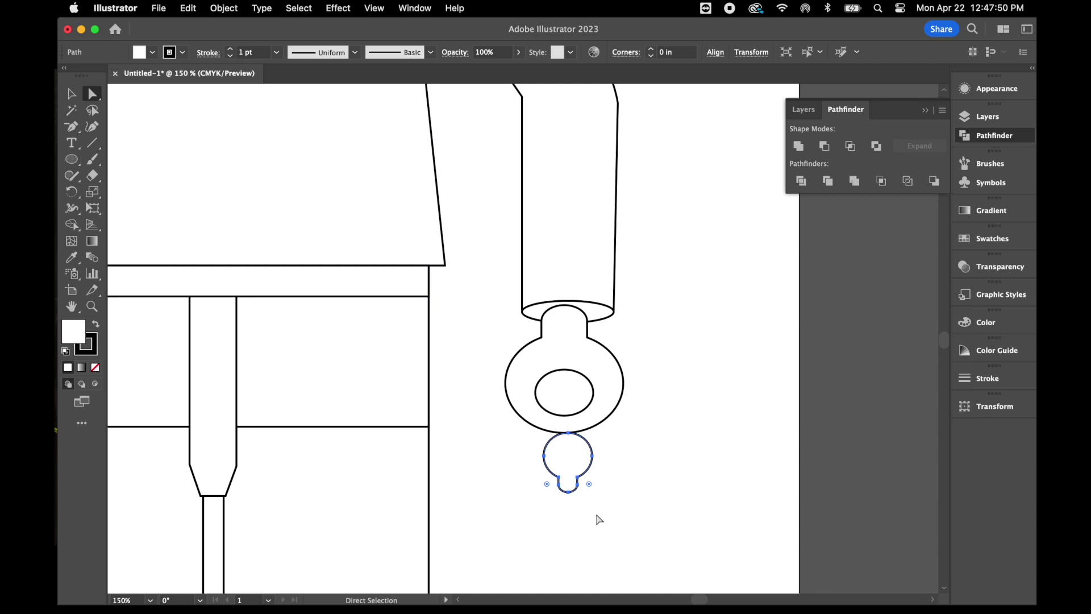
{"action": "left_click_drag", "start_coordinate": [547, 497], "coordinate": [570, 541]}
{"action": "left_click", "coordinate": [621, 504]}
{"action": "left_click_drag", "start_coordinate": [574, 477], "coordinate": [565, 414]}
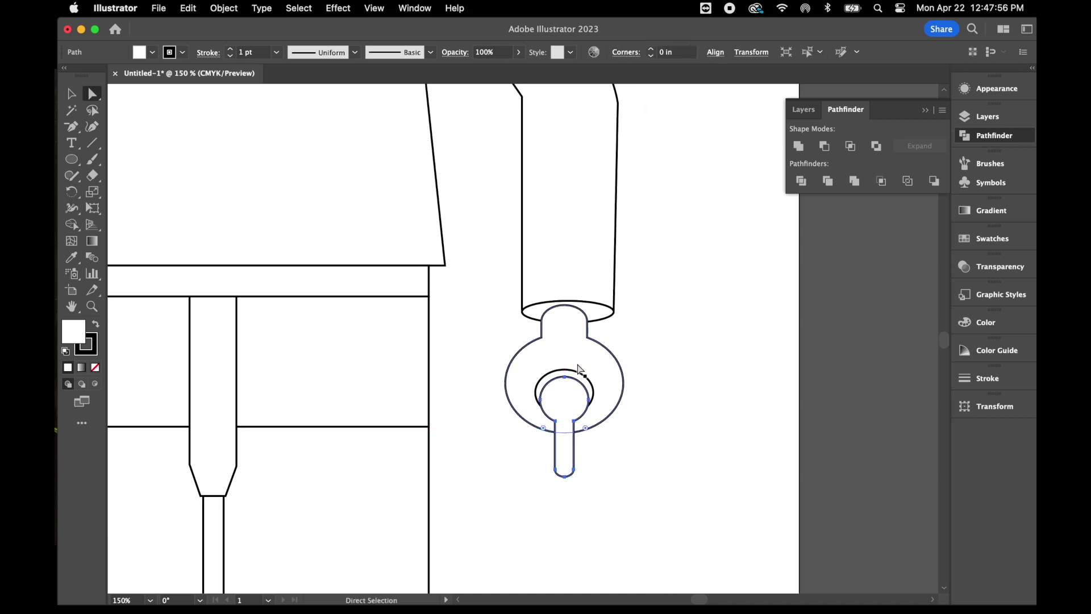
- Shorten the keyhole shape slightly from below so its head fits within the lower part of the hand's oval
{"action": "left_click", "coordinate": [341, 265], "text": "shift"}
{"action": "left_click", "coordinate": [71, 93]}
{"action": "left_click", "coordinate": [346, 254], "text": "shift"}
{"action": "mouse_move", "coordinate": [564, 477]}
{"action": "left_mouse_down"}
{"action": "mouse_move", "coordinate": [566, 453]}
{"action": "mouse_move", "coordinate": [569, 463]}
{"action": "left_mouse_up"}
{"action": "left_click", "coordinate": [617, 432]}
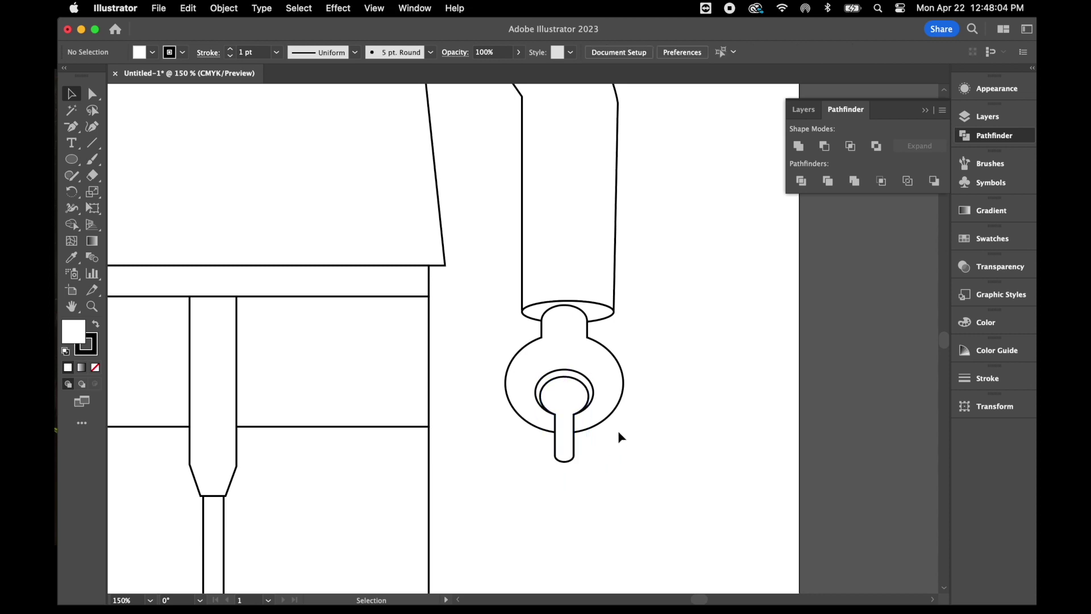
- Divide the hand, its inner oval and the keyhole shape into separate pieces, and ungroup them
{"action": "left_click", "coordinate": [587, 400]}
{"action": "left_click_drag", "start_coordinate": [642, 460], "coordinate": [501, 445]}
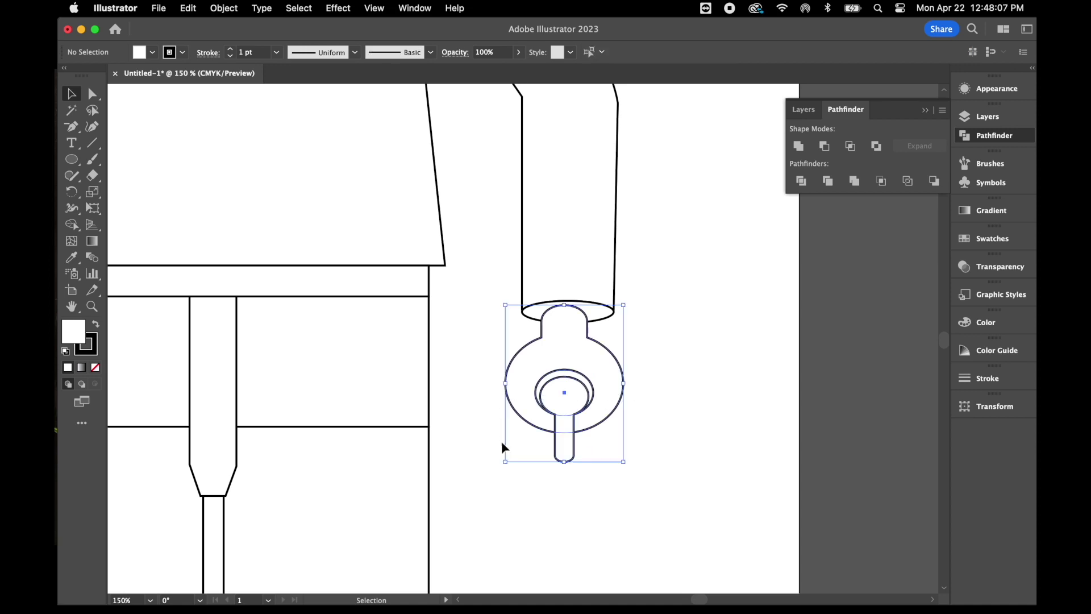
{"action": "left_click", "coordinate": [801, 181]}
{"action": "right_click", "coordinate": [728, 317]}
{"action": "left_click", "coordinate": [751, 458]}
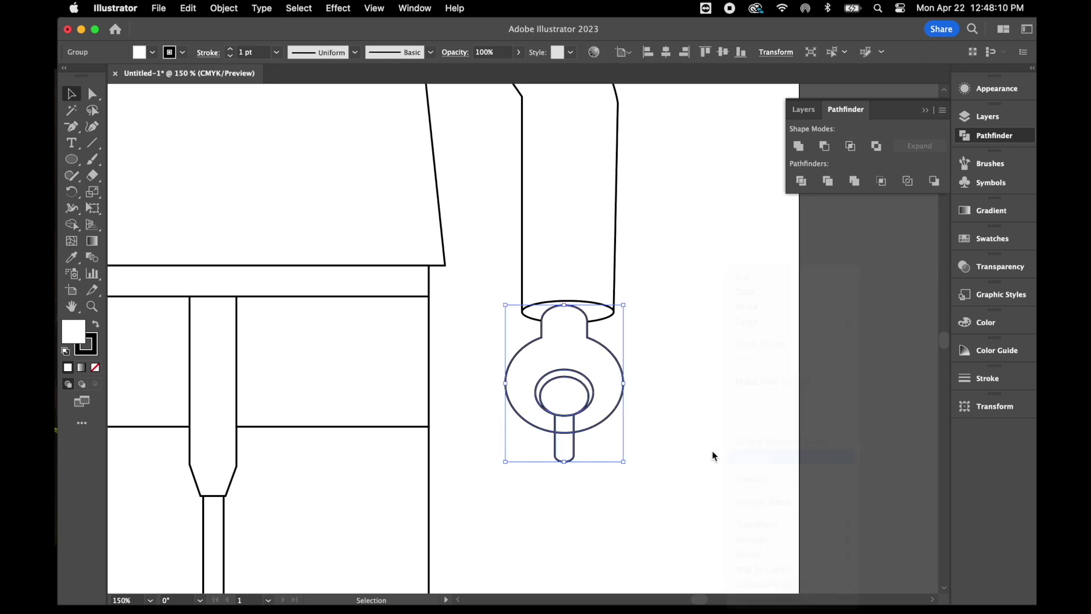
{"action": "left_click", "coordinate": [713, 453]}
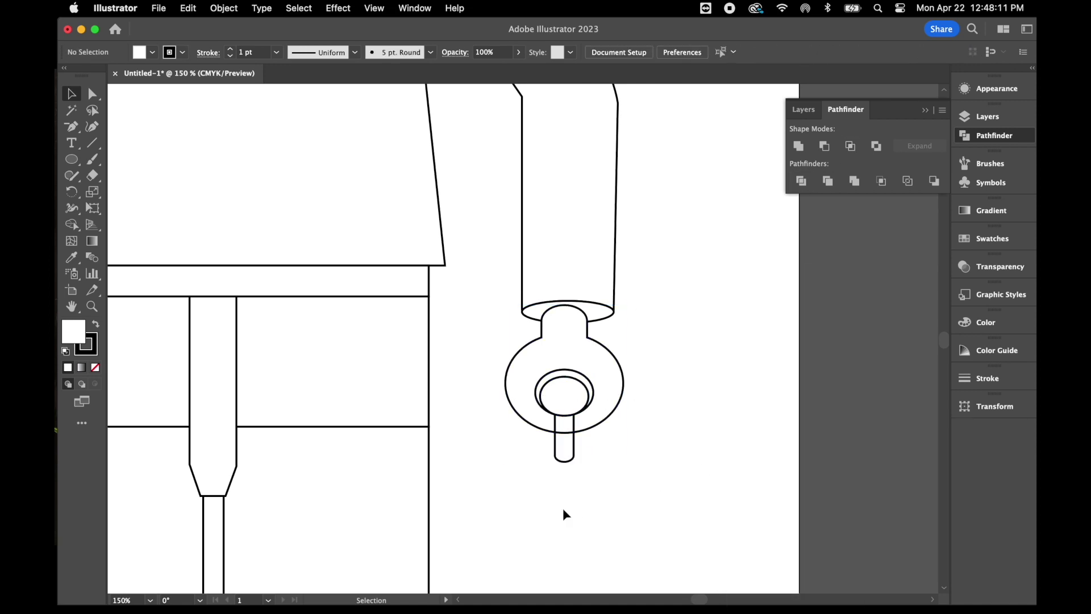
- Remove the keyhole's head and stem pieces to leave an open, claw-shaped hand
{"action": "left_click", "coordinate": [563, 405]}
{"action": "left_click", "coordinate": [596, 499]}
{"action": "left_click", "coordinate": [568, 402]}
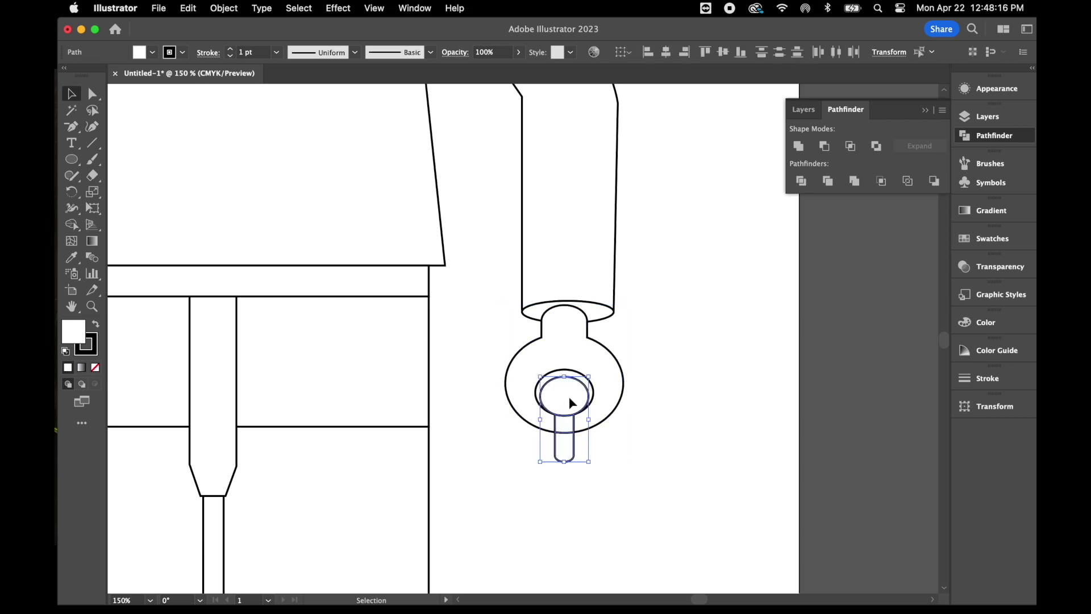
{"action": "key", "text": "super+z"}
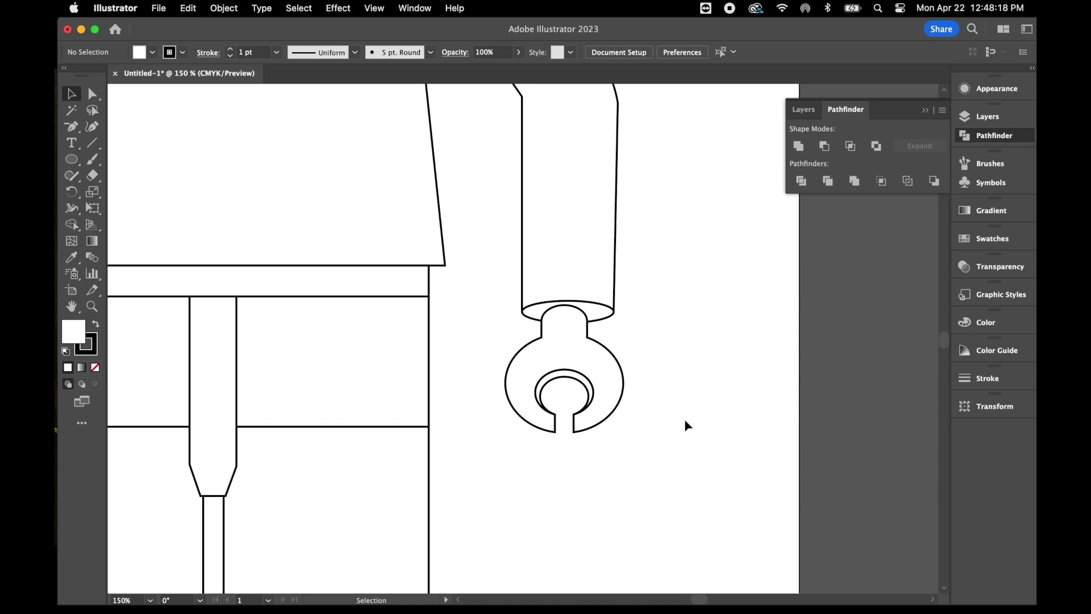
- Group the arm, cuff and hand, and shorten the group slightly in height
{"action": "key", "text": "super+minus"}
{"action": "key", "text": "super+minus"}
{"action": "key", "text": "super+minus"}
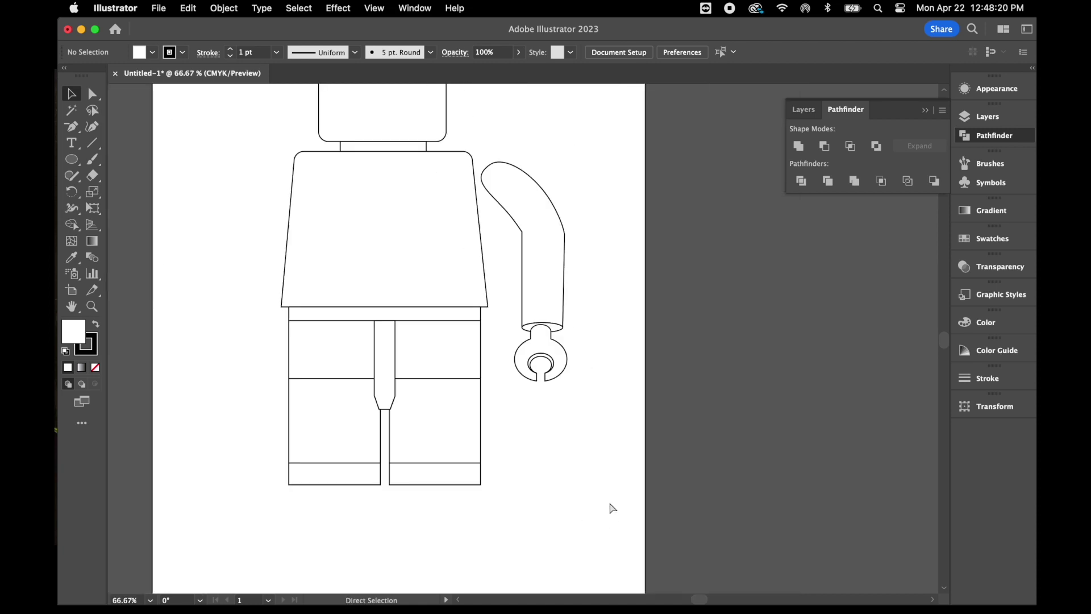
{"action": "left_click_drag", "start_coordinate": [575, 390], "coordinate": [513, 324]}
{"action": "left_click_drag", "start_coordinate": [563, 375], "coordinate": [518, 419]}
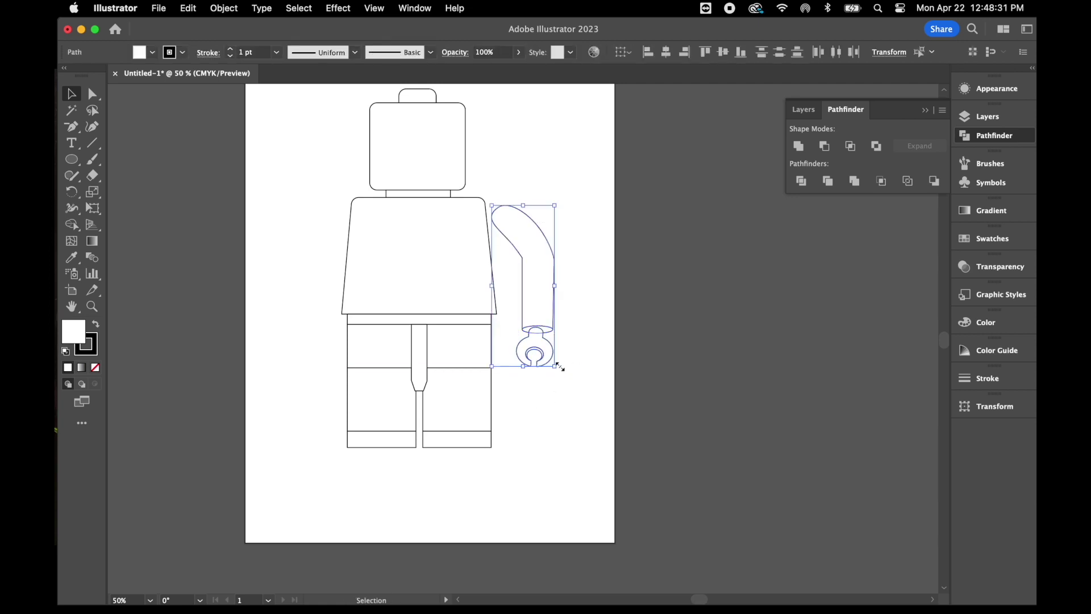
{"action": "right_click", "coordinate": [591, 306]}
{"action": "left_click", "coordinate": [625, 380]}
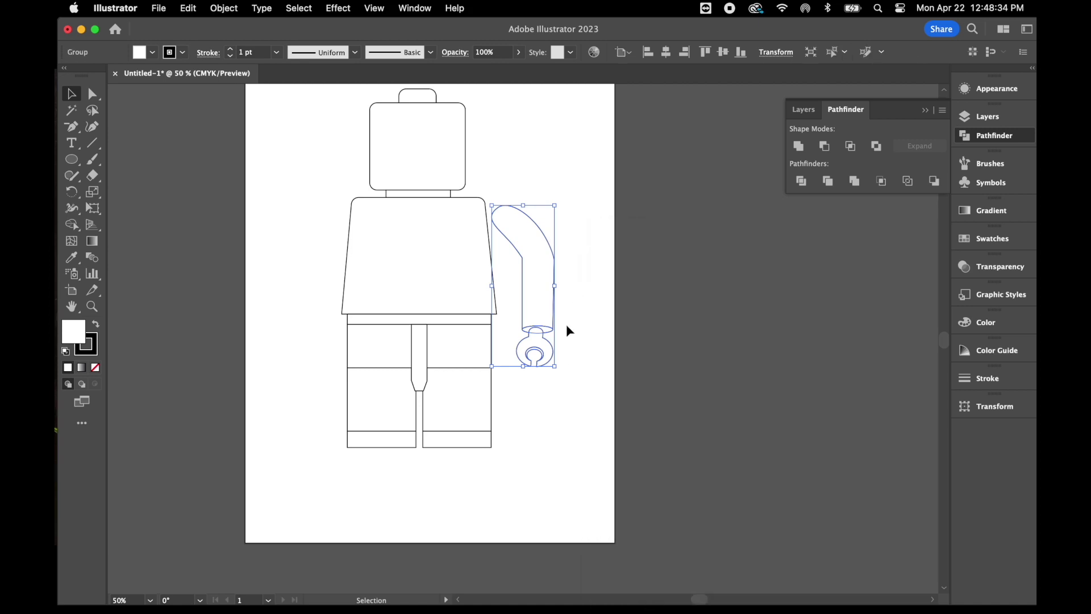
{"action": "left_click_drag", "start_coordinate": [526, 367], "coordinate": [523, 348]}
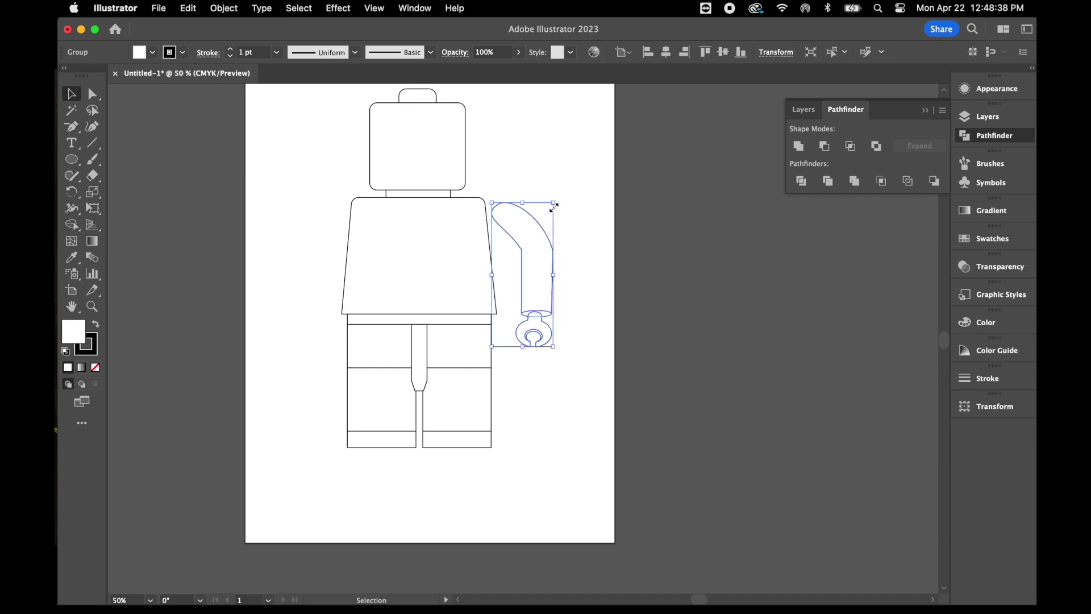
{"action": "left_click", "coordinate": [574, 250]}
- Rotate the arm group slightly to follow the torso's sloping side, and move its upper end over the shoulder
{"action": "left_click", "coordinate": [536, 285]}
{"action": "left_click_drag", "start_coordinate": [557, 352], "coordinate": [587, 346]}
{"action": "left_click_drag", "start_coordinate": [528, 278], "coordinate": [506, 275]}
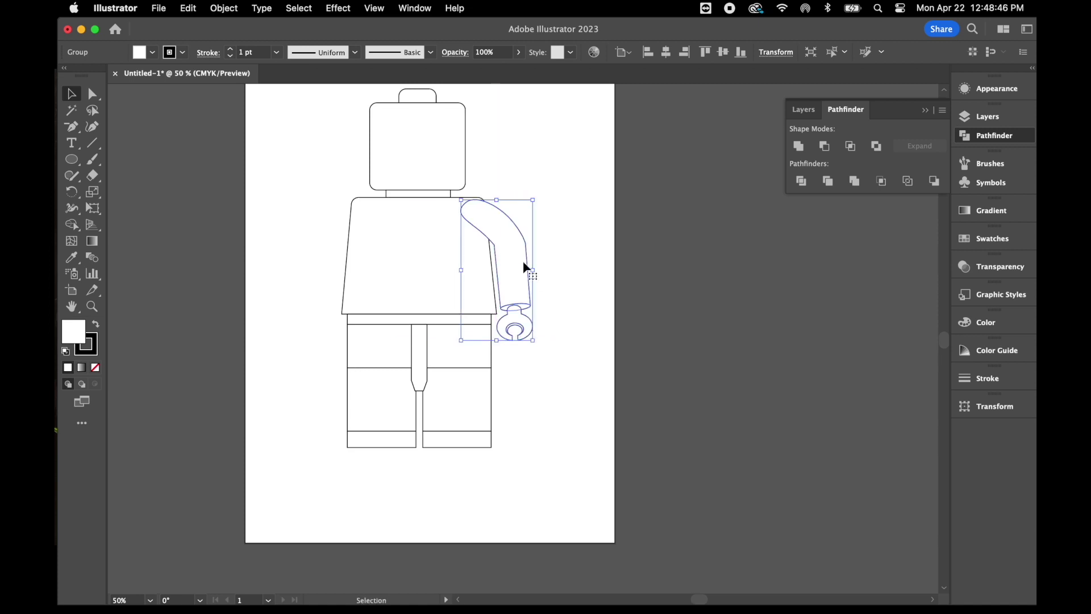
- Shift the arm group slightly outward, duplicate it to the opposite side of the torso, and reflect the copy
{"action": "left_click_drag", "start_coordinate": [494, 237], "coordinate": [500, 236]}
{"action": "key", "text": "super+z"}
{"action": "key", "text": "super+z"}
{"action": "left_click_drag", "start_coordinate": [539, 331], "coordinate": [340, 261]}
{"action": "right_click", "coordinate": [339, 260]}
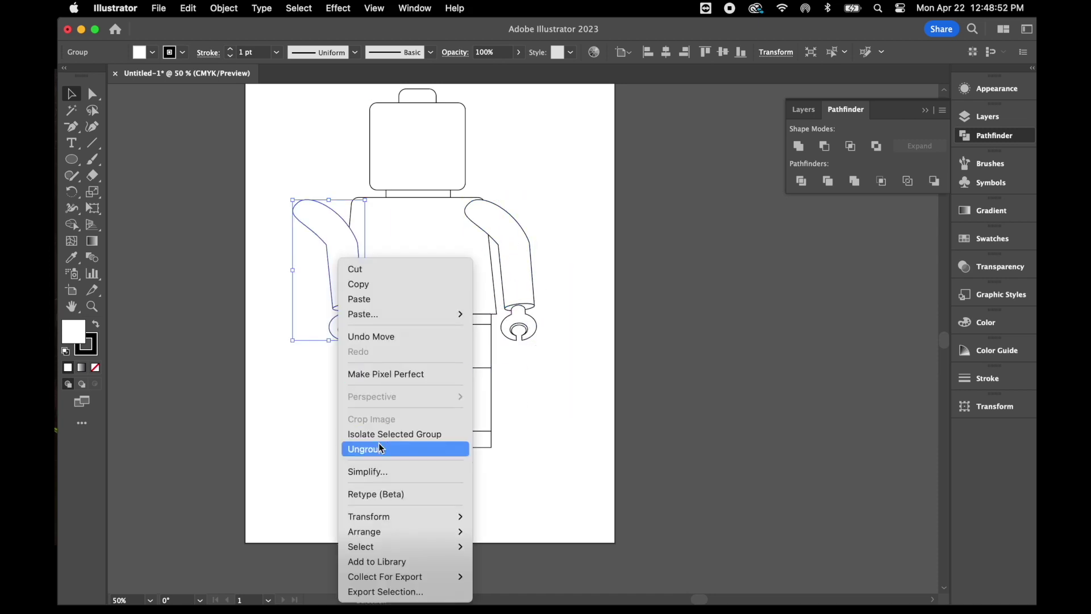
{"action": "mouse_move", "coordinate": [396, 516]}
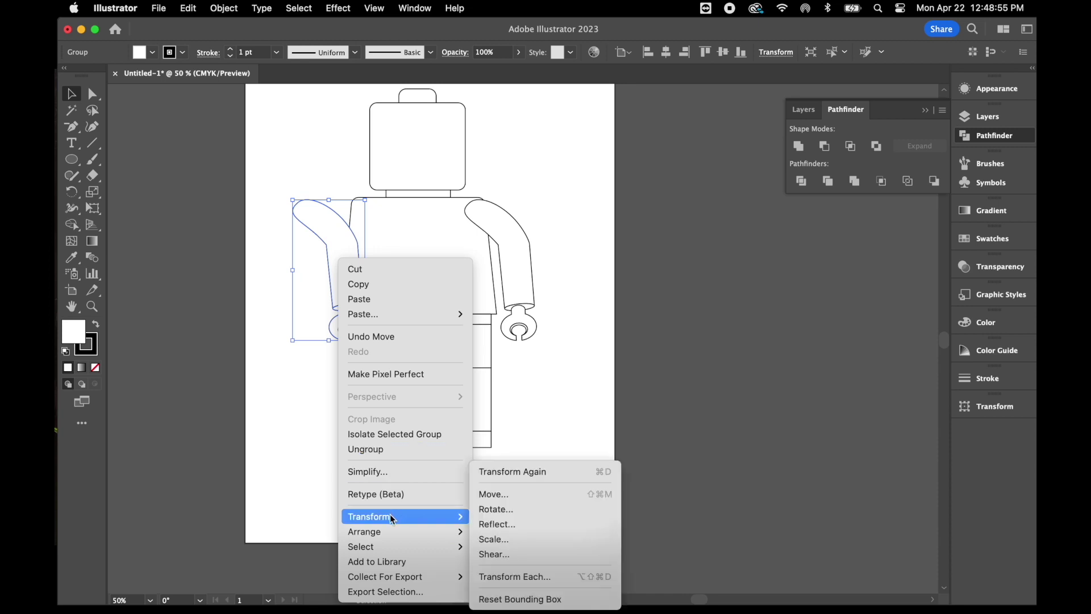
{"action": "left_click", "coordinate": [510, 525]}
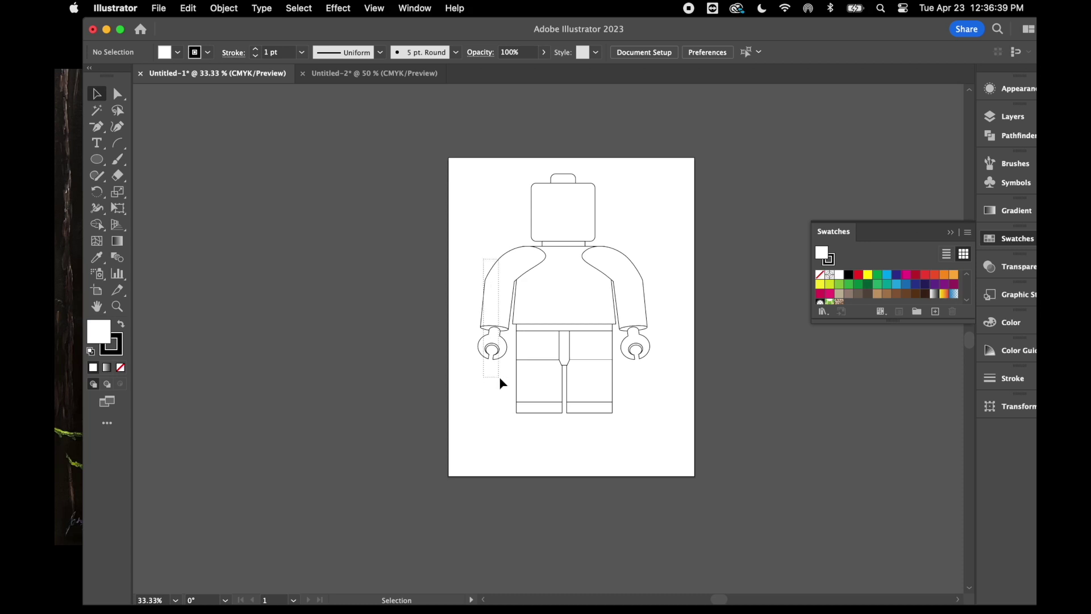
- Select both arm groups and send them behind the torso
{"action": "left_click", "coordinate": [498, 296]}
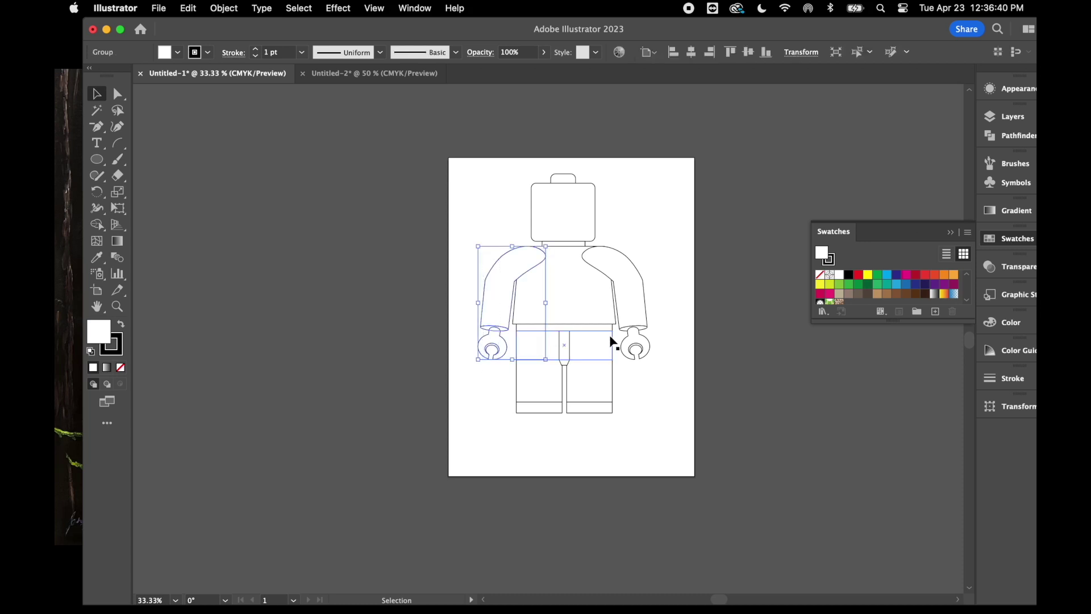
{"action": "left_click", "coordinate": [629, 363], "text": "shift"}
{"action": "right_click", "coordinate": [626, 380]}
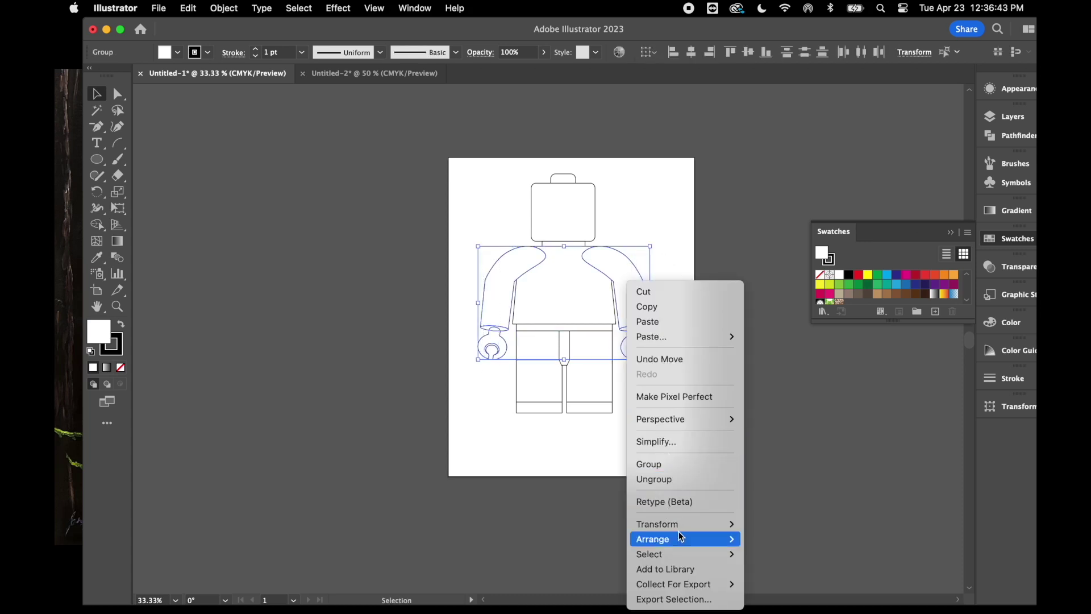
{"action": "mouse_move", "coordinate": [682, 538]}
{"action": "left_click", "coordinate": [805, 575]}
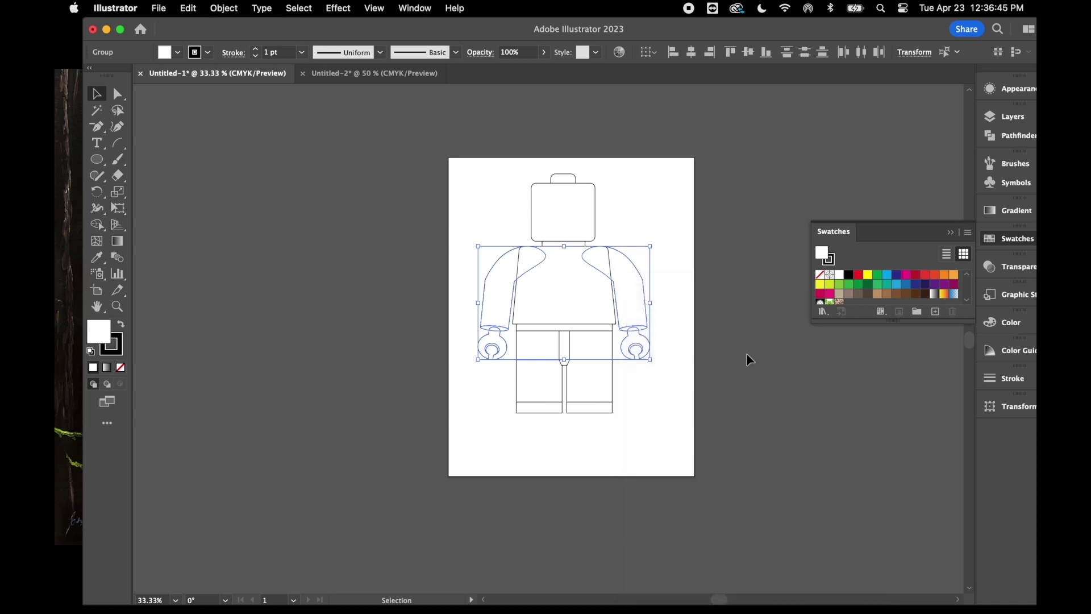
{"action": "left_click", "coordinate": [750, 347]}
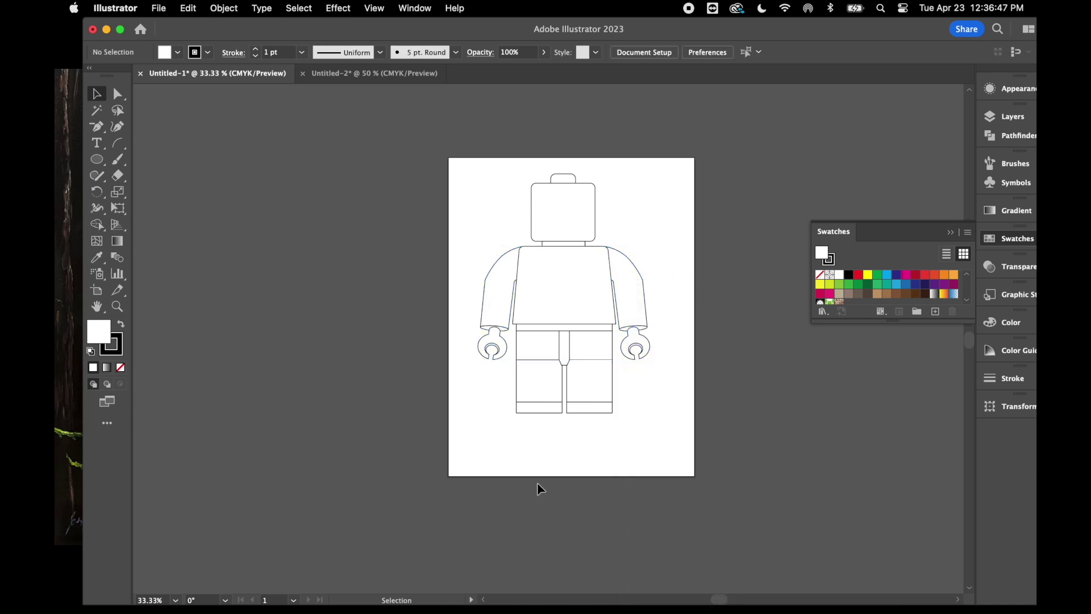
- Fill the whole minifigure, including both arms and hands, with the bright yellow swatch
{"action": "key", "text": "super+equal"}
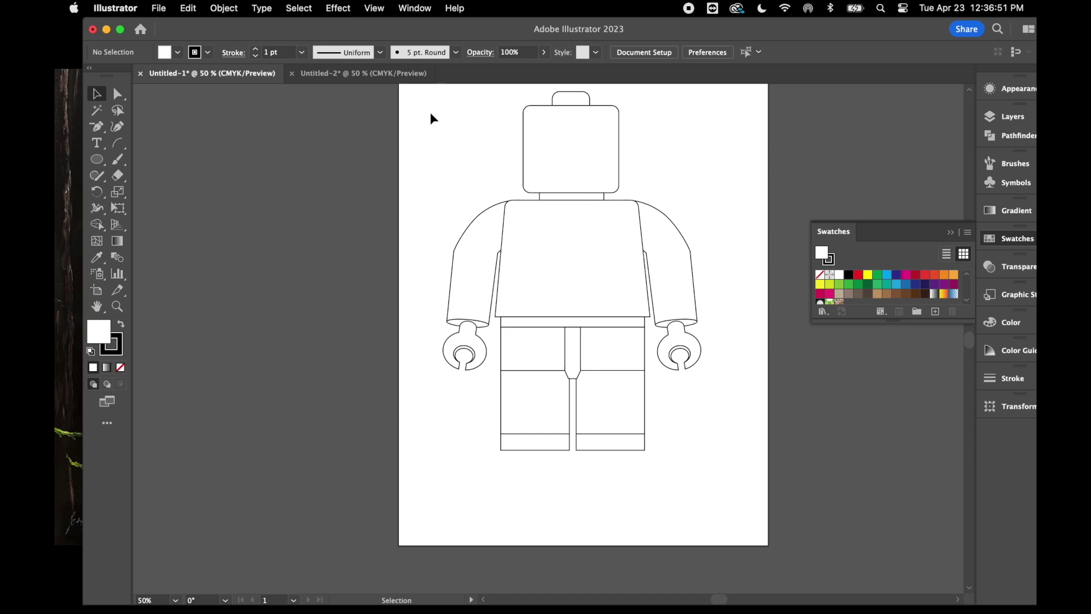
{"action": "left_click_drag", "start_coordinate": [430, 100], "coordinate": [713, 480]}
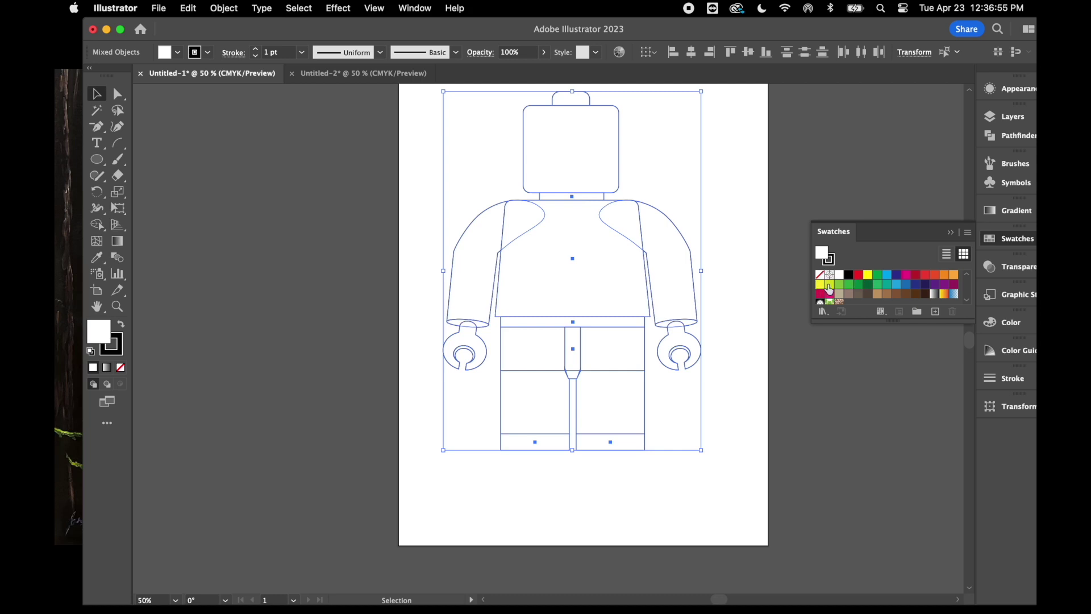
{"action": "left_click", "coordinate": [871, 278]}
{"action": "left_click", "coordinate": [324, 245]}
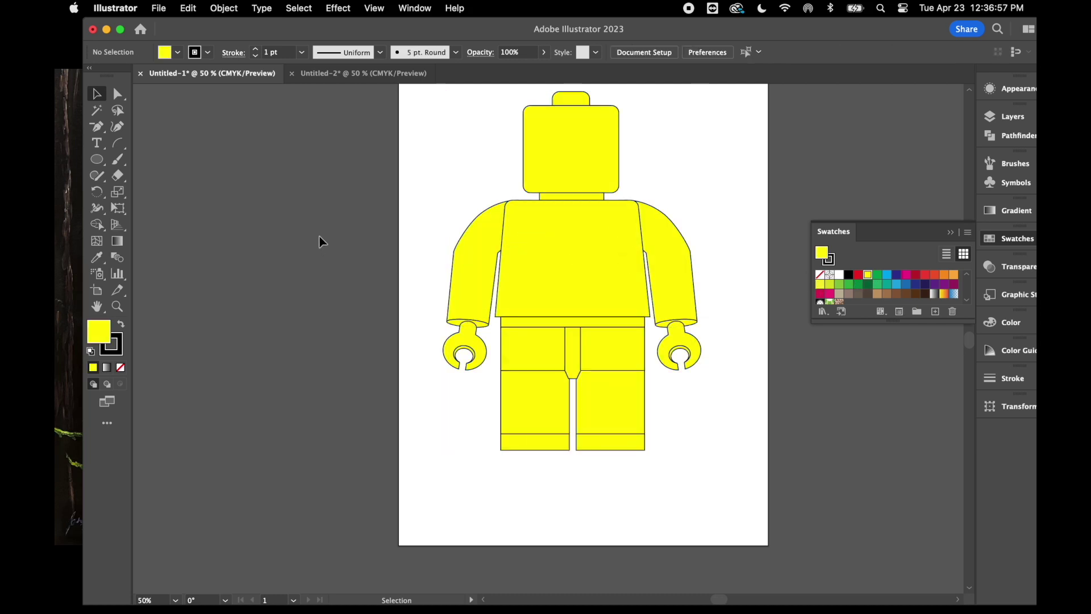
- Set the stroke weight of the entire minifigure to 2 pt
{"action": "left_click_drag", "start_coordinate": [425, 90], "coordinate": [738, 492]}
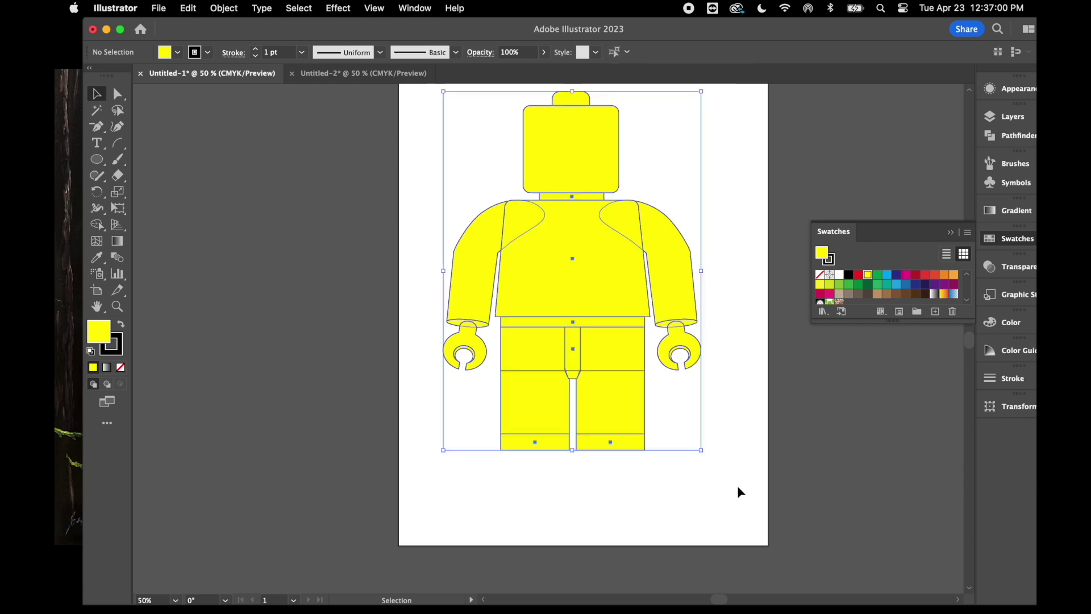
{"action": "left_click", "coordinate": [256, 50]}
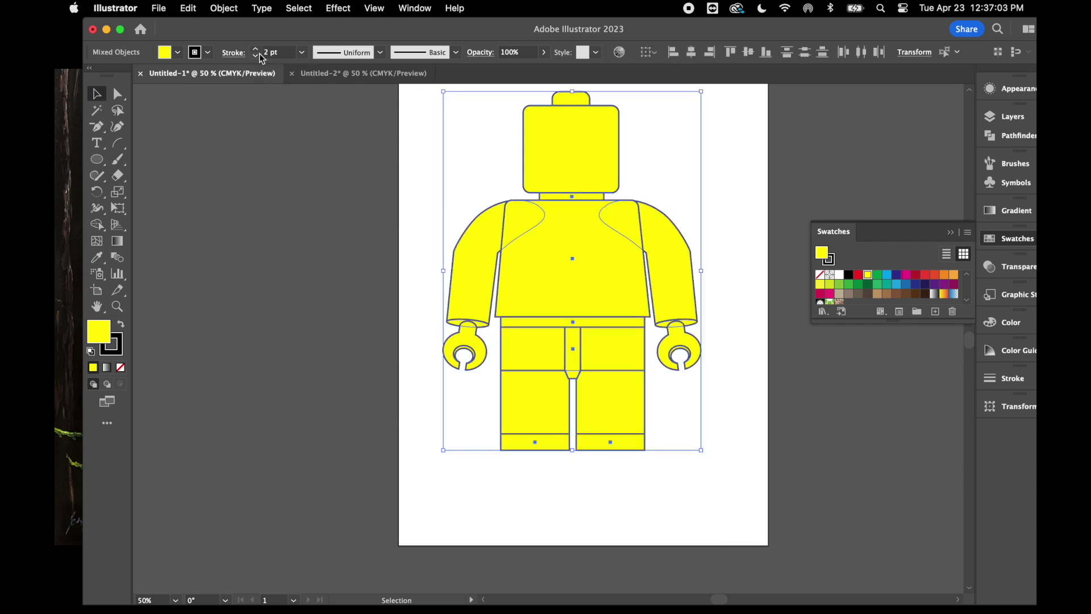
{"action": "left_click", "coordinate": [406, 173]}
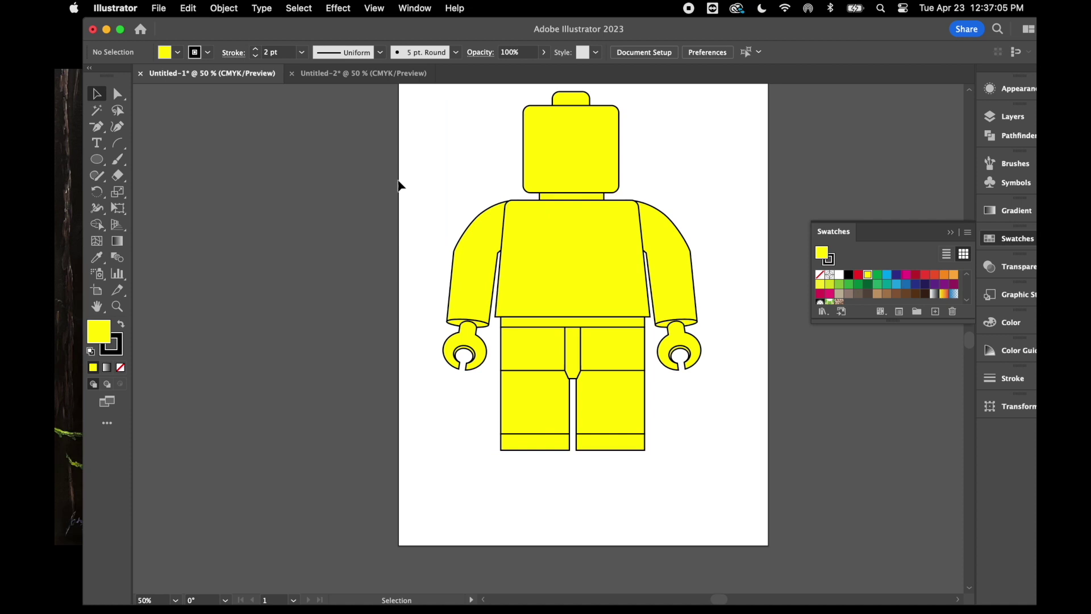
- Show the yellow minifigure artboard full screen in Presentation Mode
{"action": "scroll", "coordinate": [349, 298], "scroll_direction": "up", "scroll_amount": 1}
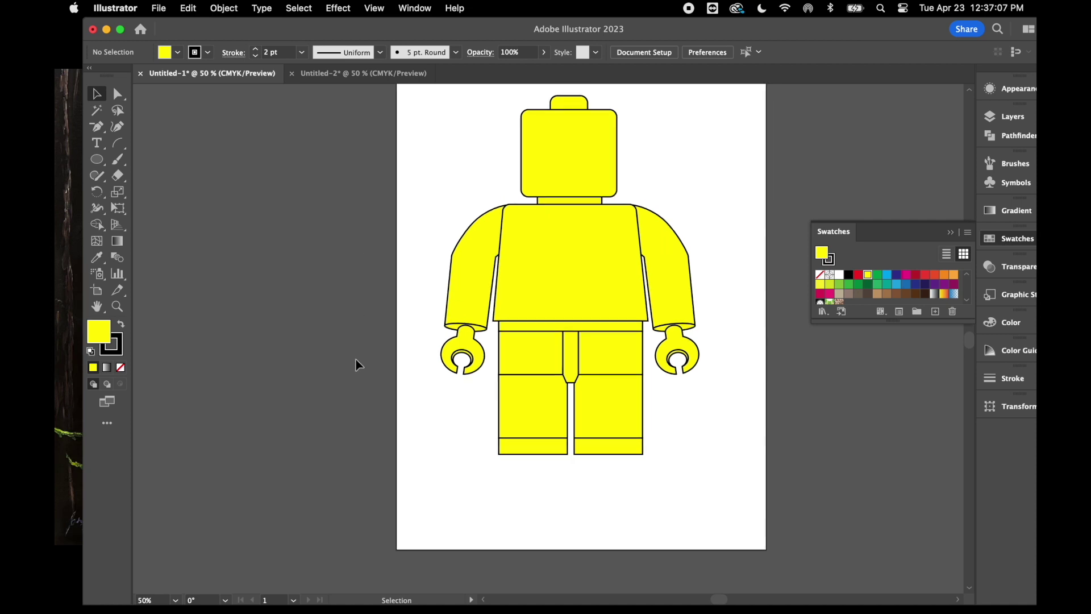
{"action": "left_click", "coordinate": [374, 8]}
{"action": "left_click", "coordinate": [418, 120]}
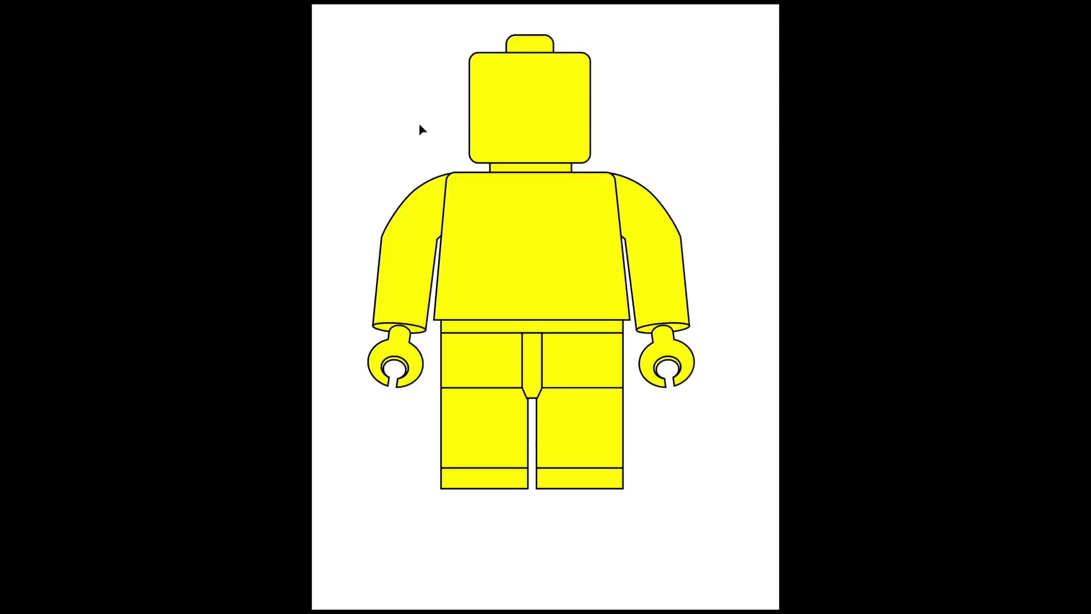